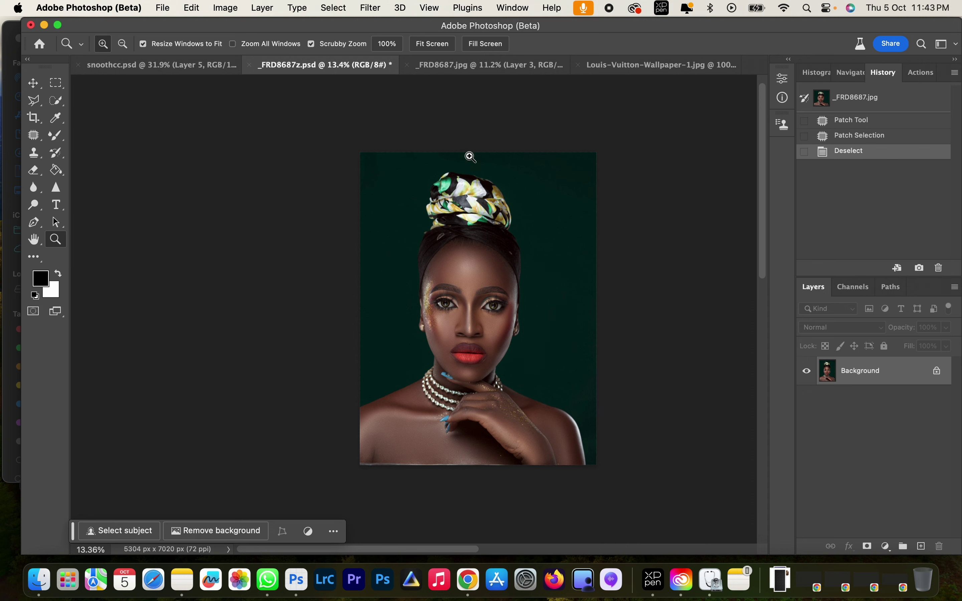
Return to the colour portrait document and select the woman with Select Subject
left_click(482, 66)
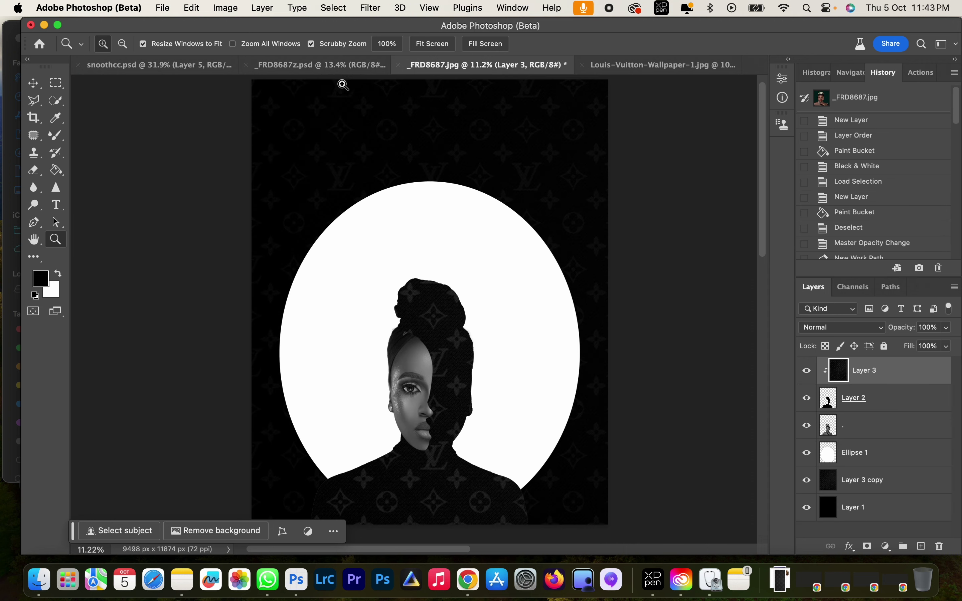
left_click(337, 67)
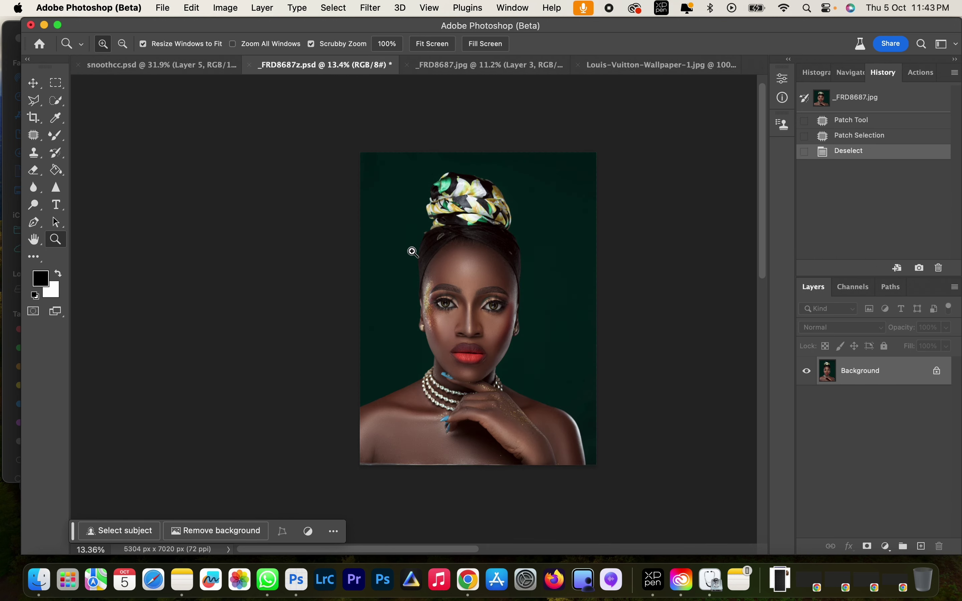
left_click(138, 531)
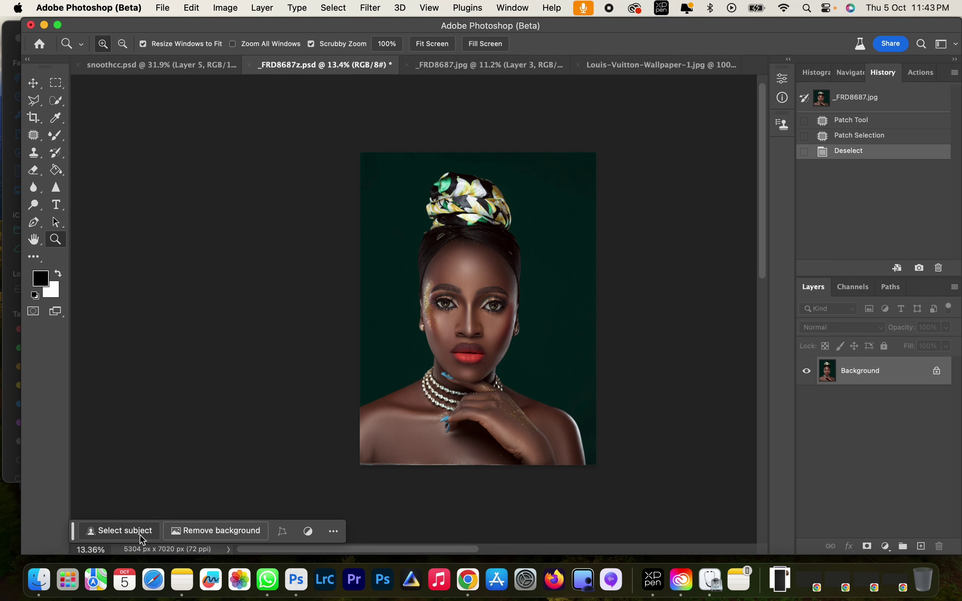
left_click(129, 538)
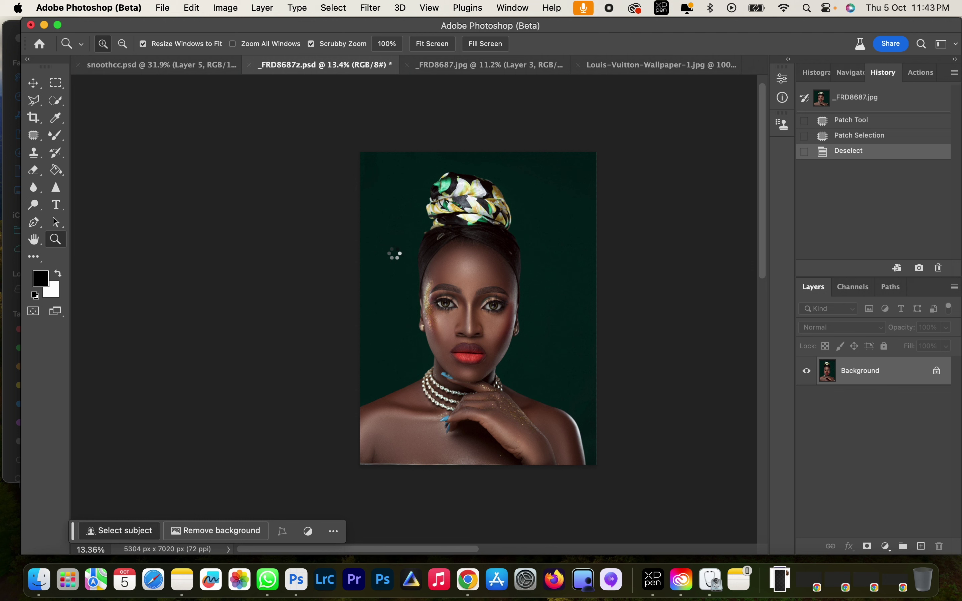
Invert the selection, unlock the Background layer, delete the green backdrop and deselect
key("m")
right_click(464, 271)
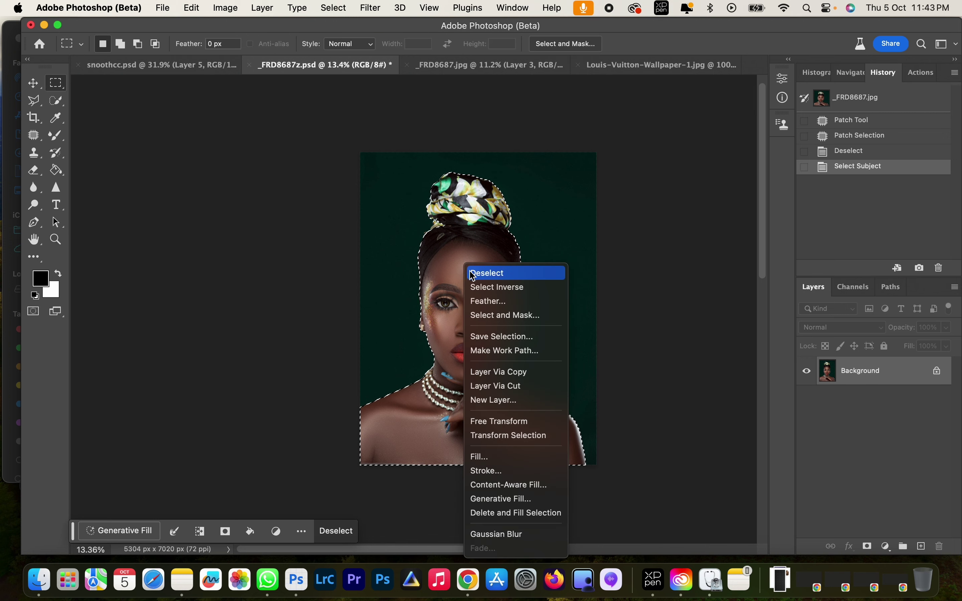
left_click(484, 287)
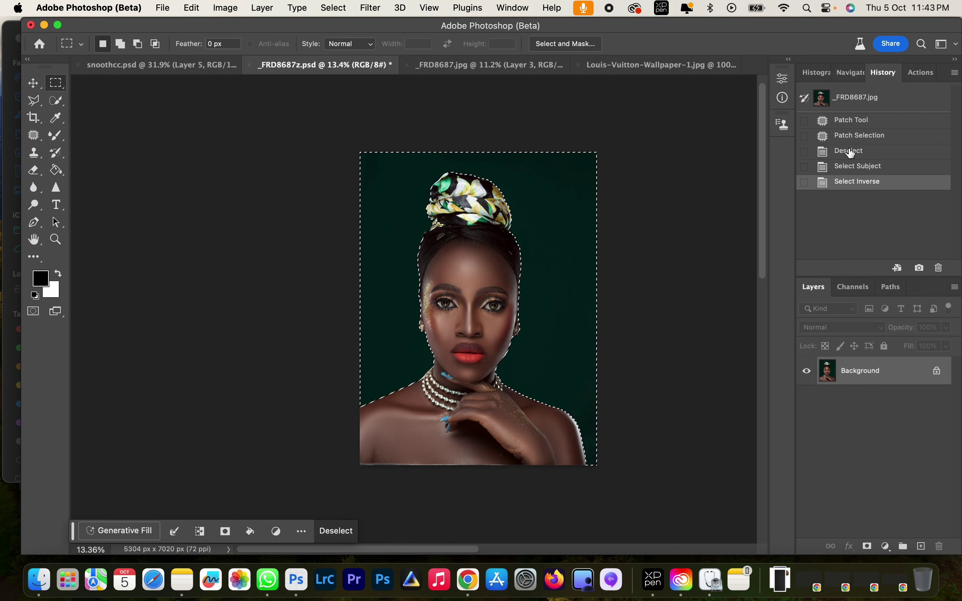
left_click(937, 372)
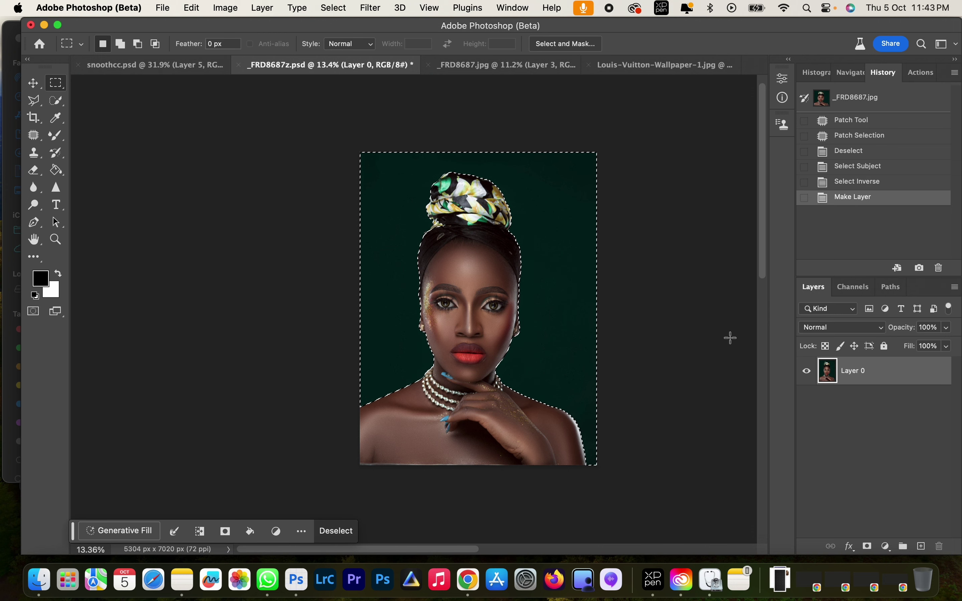
key("Delete")
key("super+d")
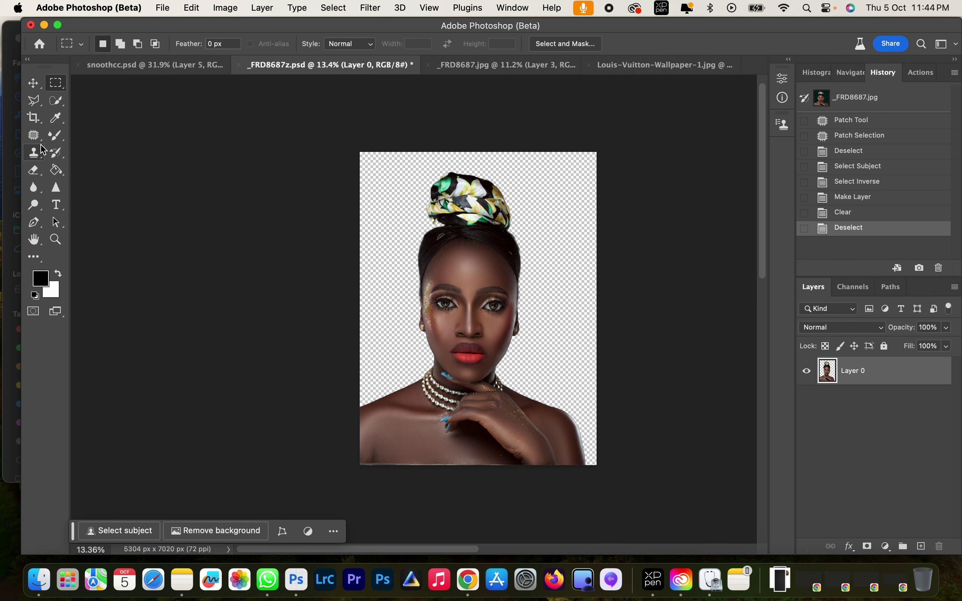
Crop the canvas to a 4:5 ratio, extending it above and beside her to 7300 × 9124 px
left_click(34, 117)
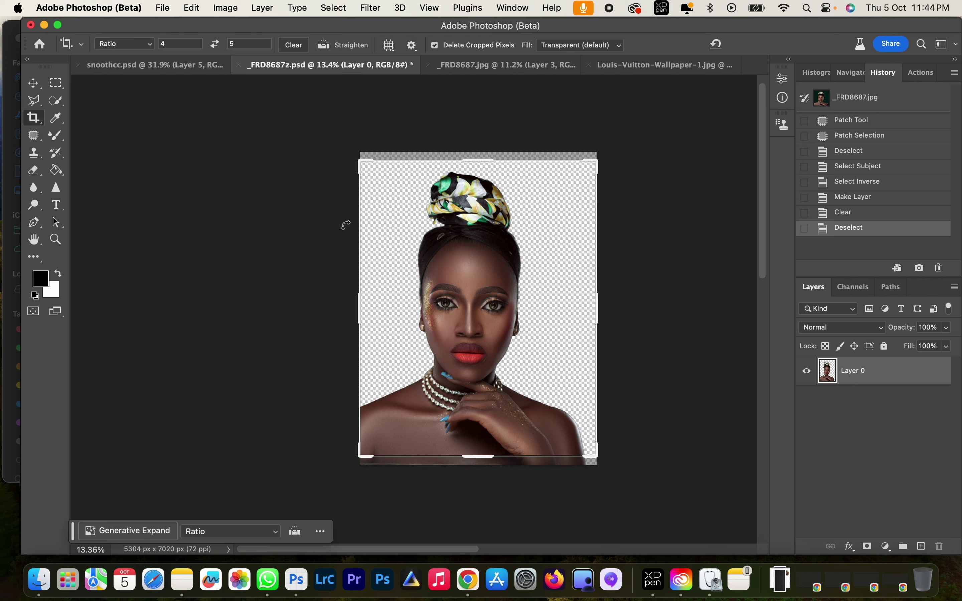
left_click_drag(359, 163, 327, 119)
left_click(141, 45)
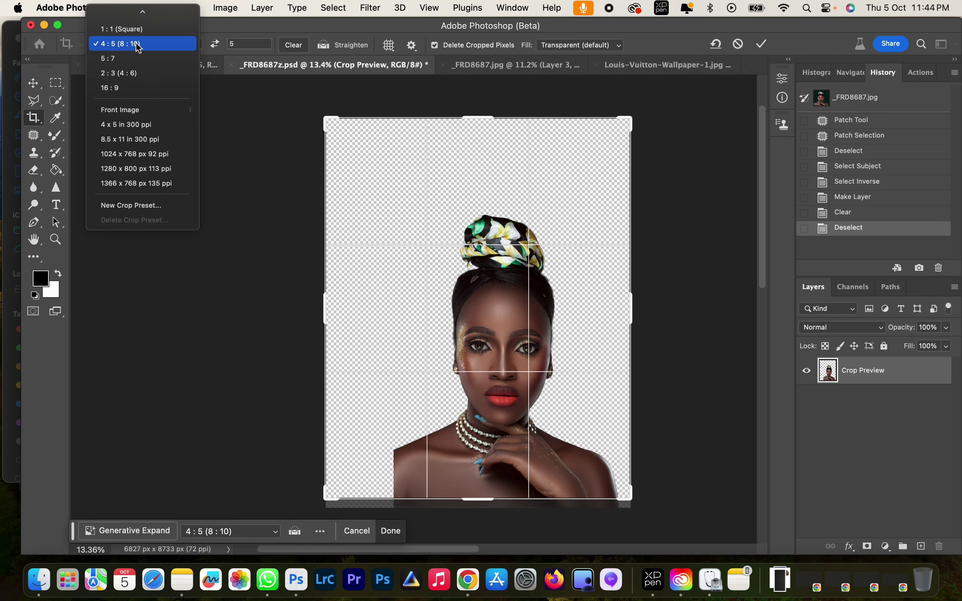
left_click(633, 124)
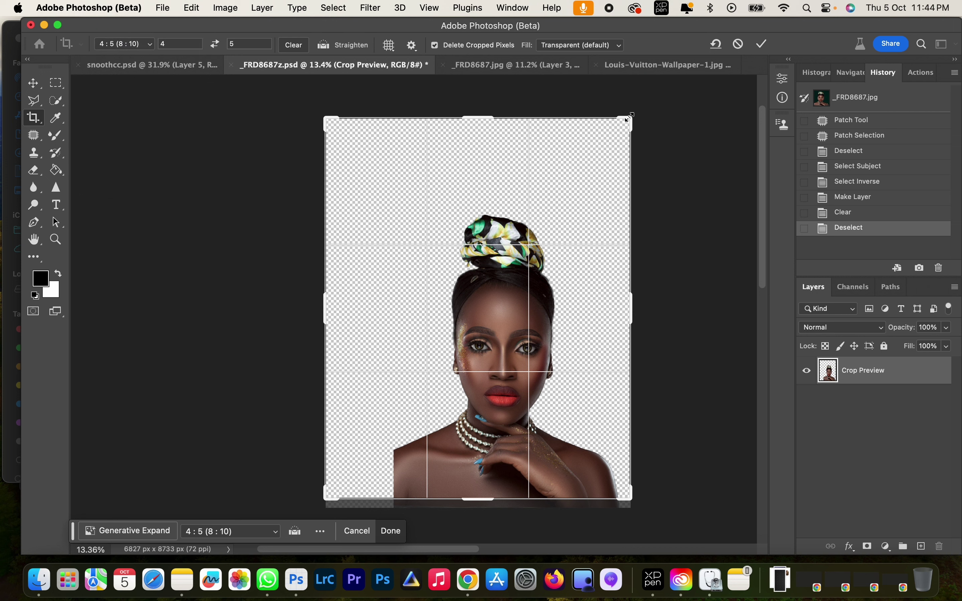
left_click_drag(633, 124, 648, 110)
left_click_drag(544, 330, 503, 321)
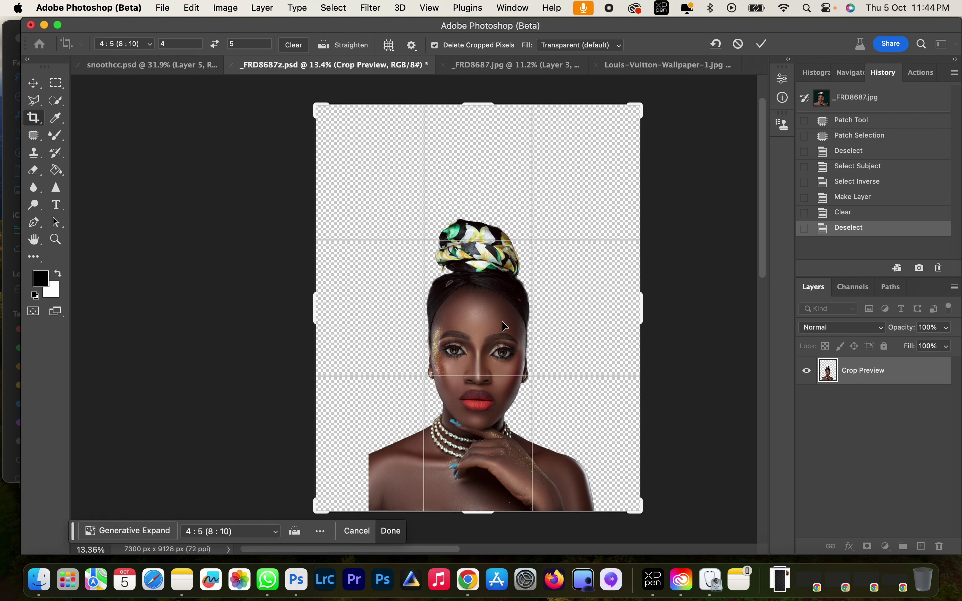
left_click(762, 45)
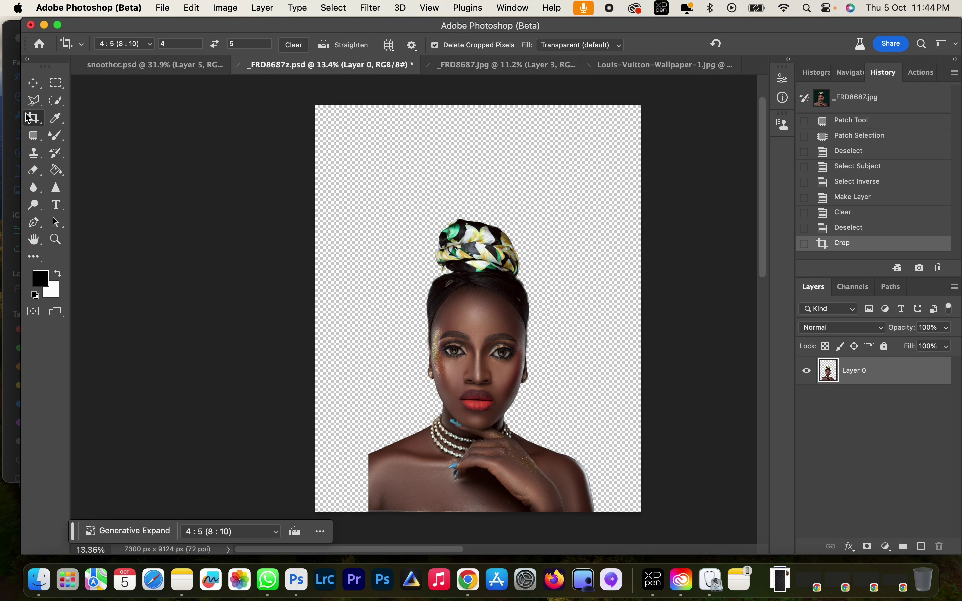
Draw a rectangular selection over the empty bottom-left gap beside the shoulder
left_click(56, 83)
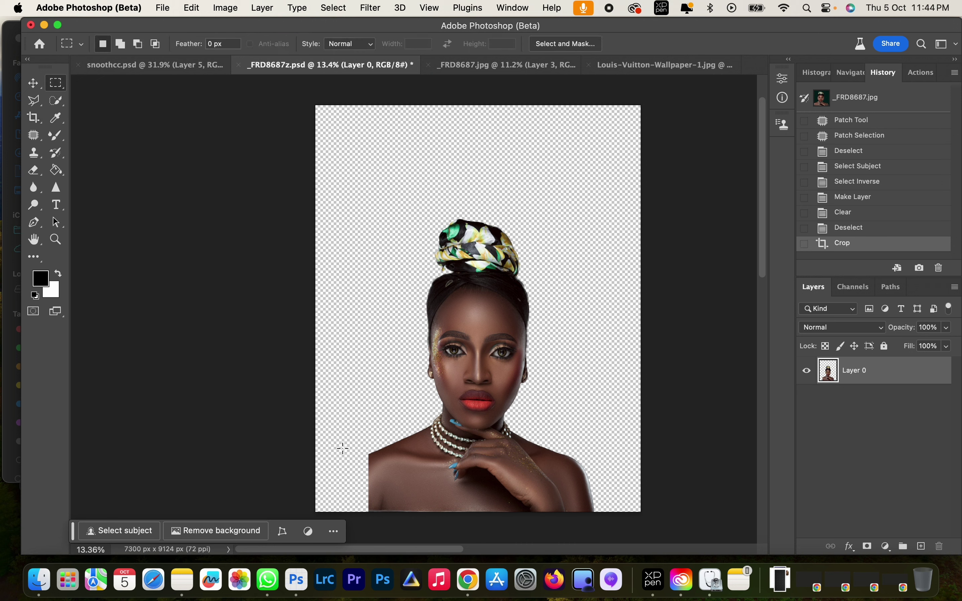
left_click_drag(333, 443, 377, 539)
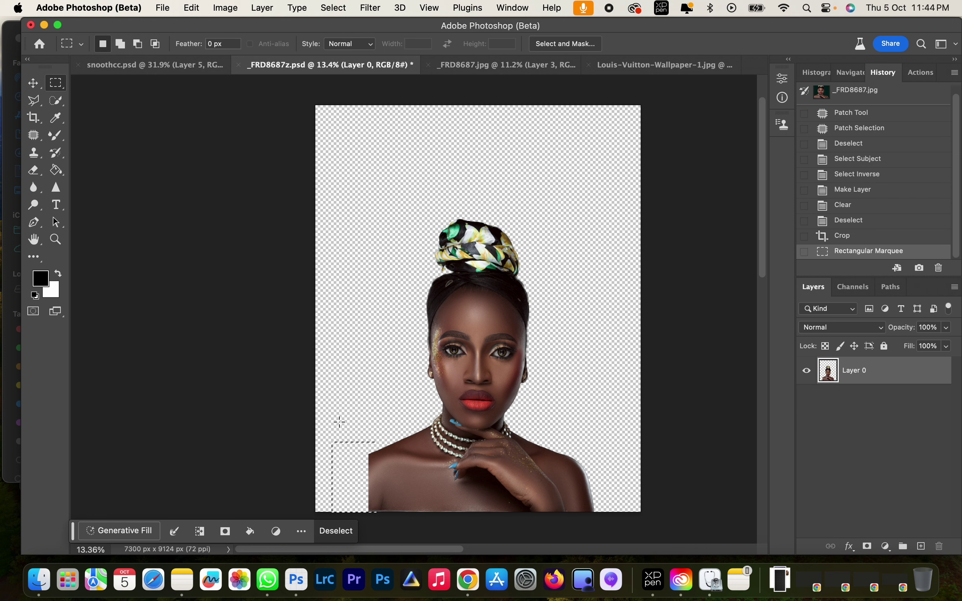
left_click_drag(335, 439, 377, 525)
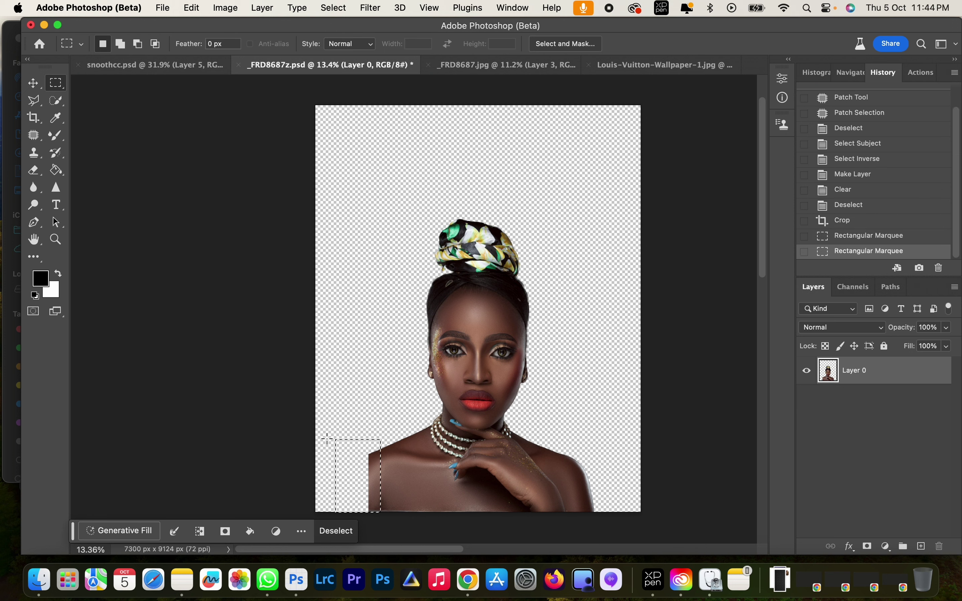
left_click_drag(327, 438, 377, 524)
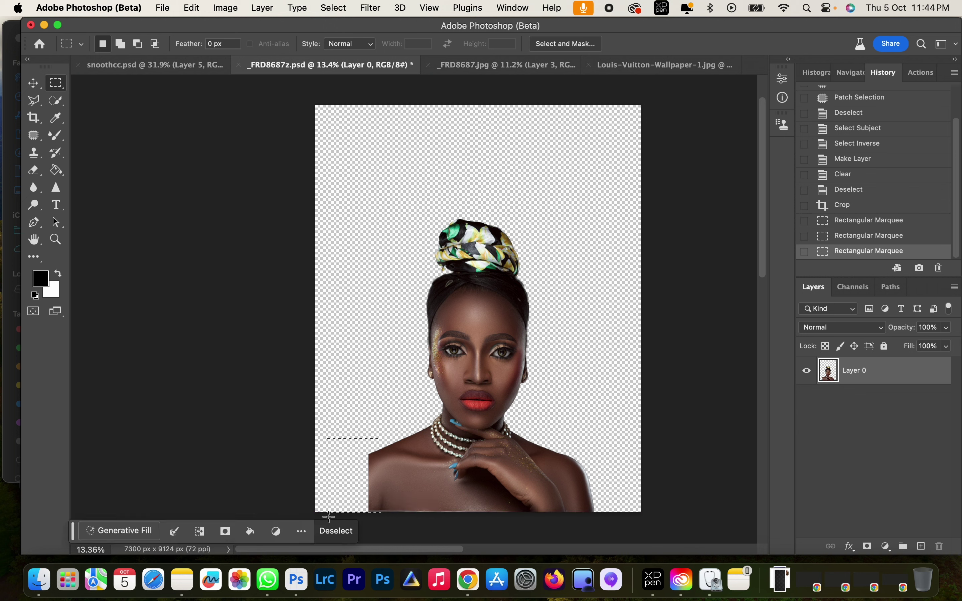
Generative Fill the selection with the prompt '.', keeping the brown first variation
left_click(141, 533)
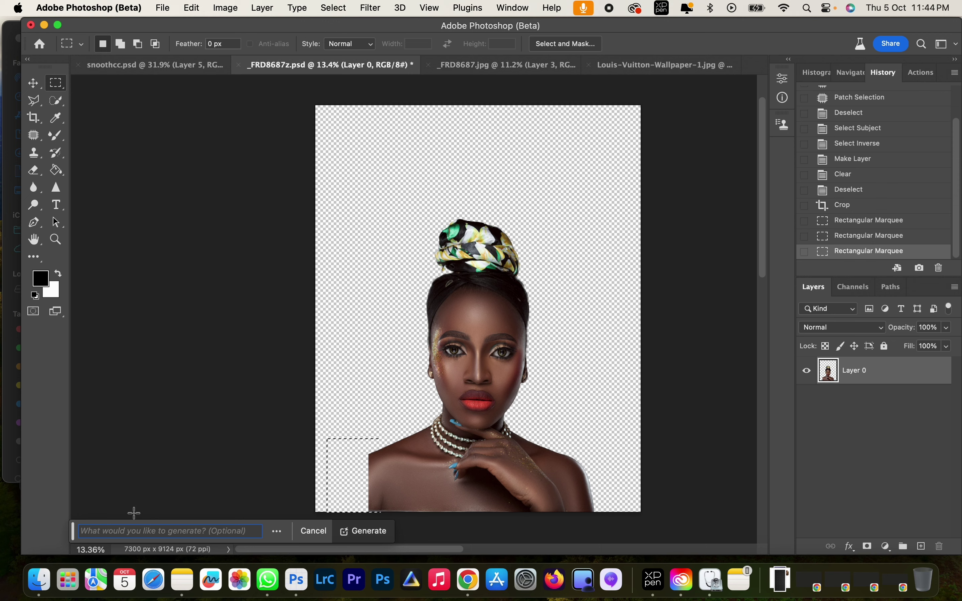
type(".")
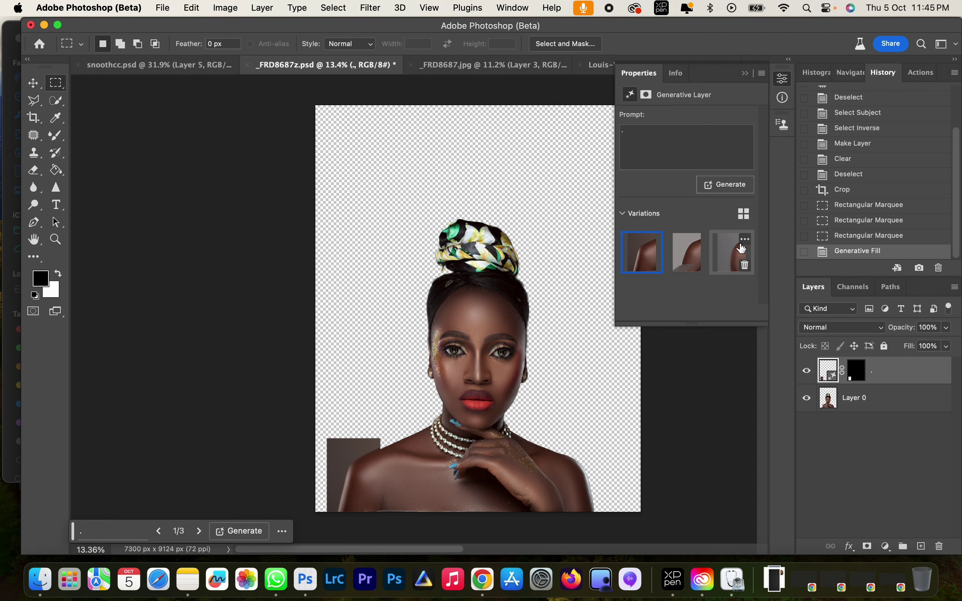
left_click(734, 253)
mouse_move(658, 263)
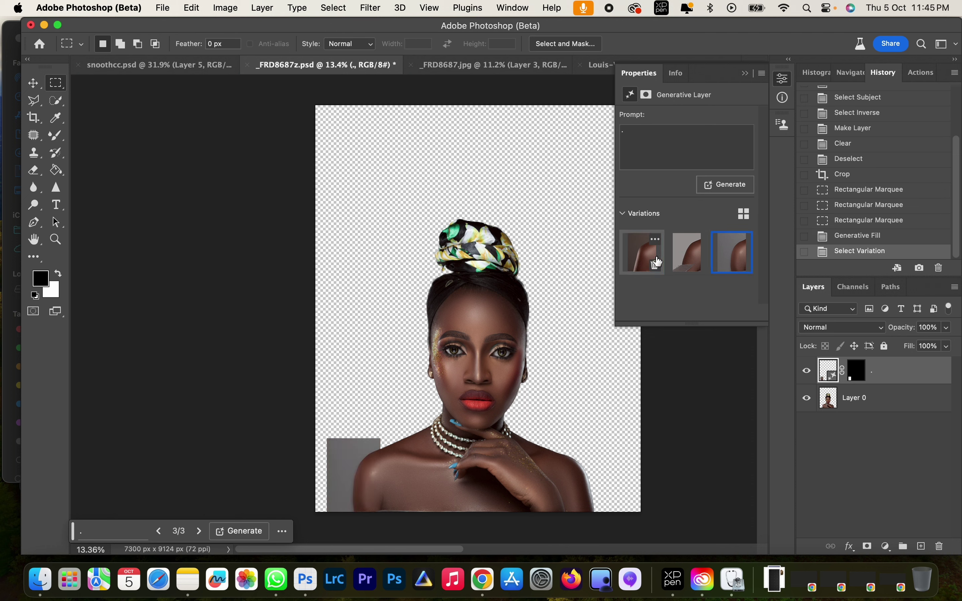
left_click(685, 256)
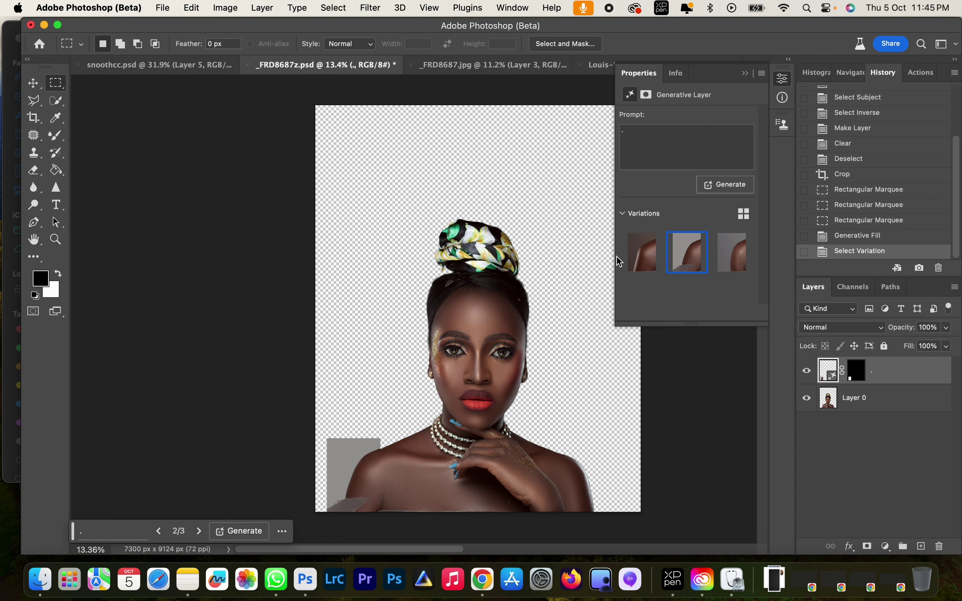
left_click(643, 257)
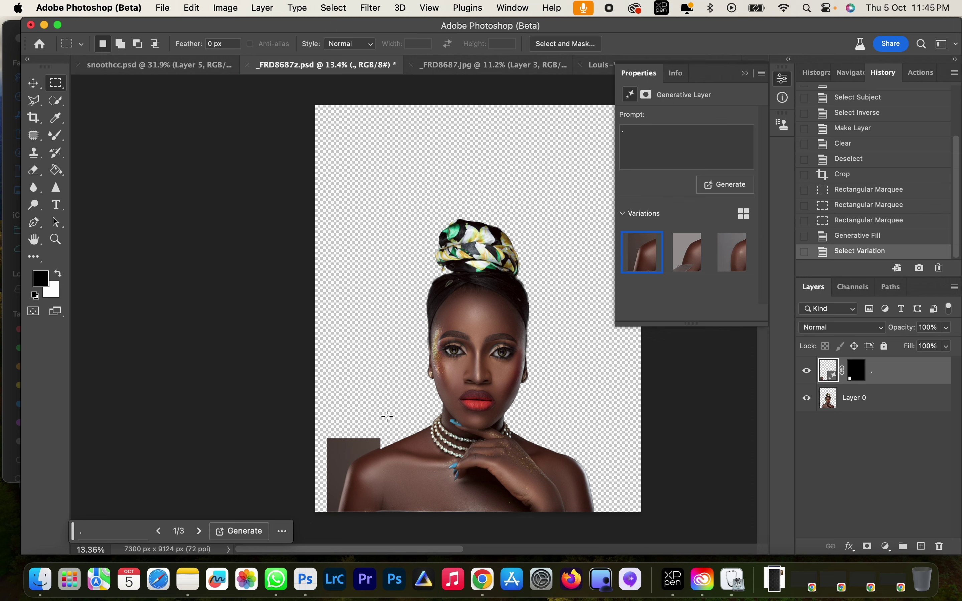
Commit a transform on the generated patch and merge the visible layers with Shift+Cmd+E
key("v")
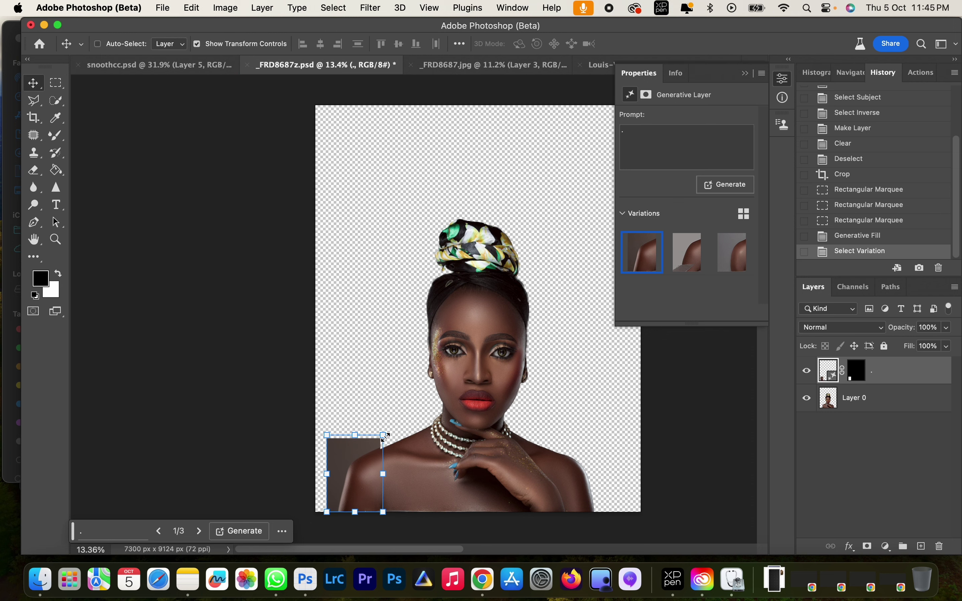
key("super+t")
scroll(374, 467, "up", 3)
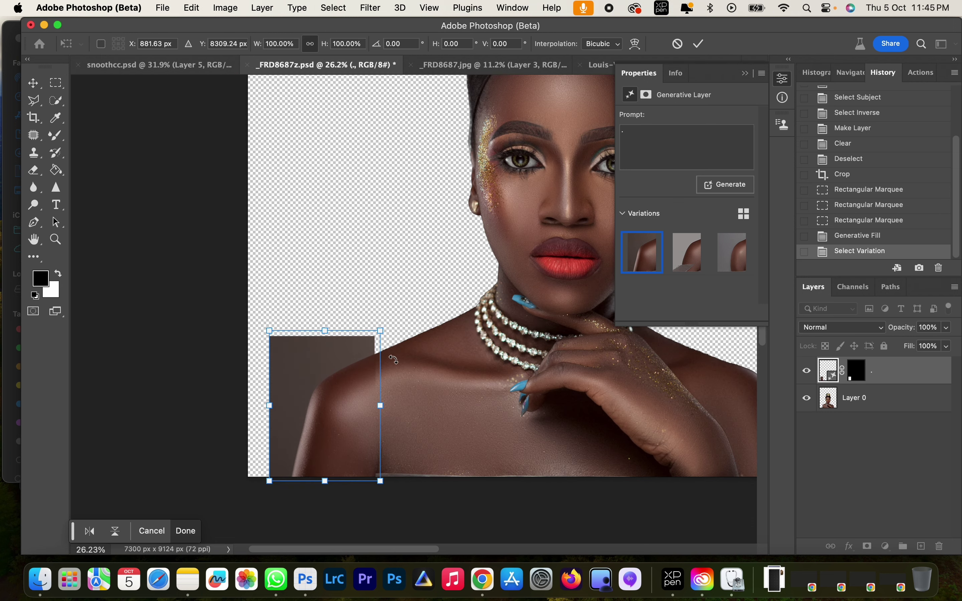
left_click(699, 44)
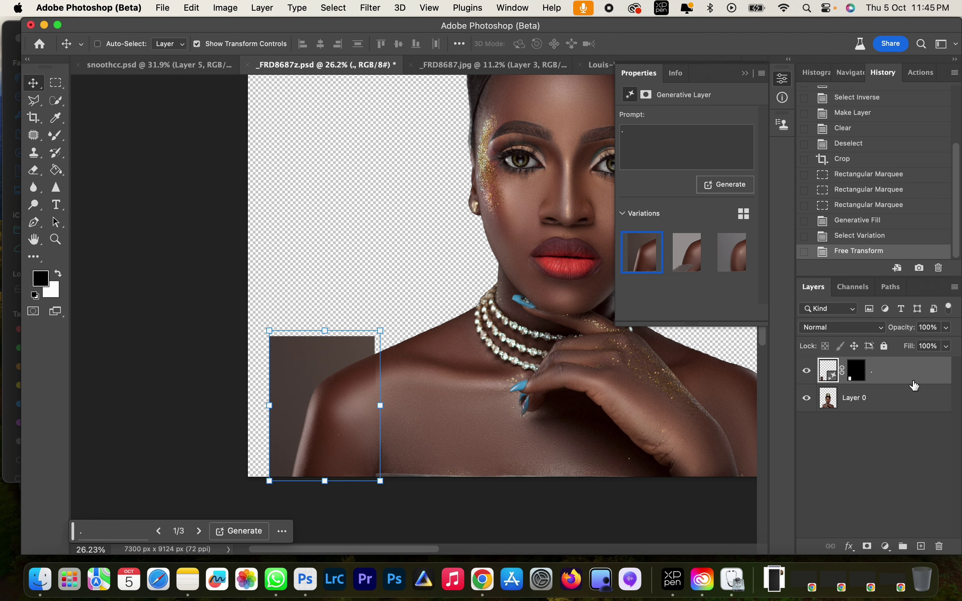
key("super+shift+e")
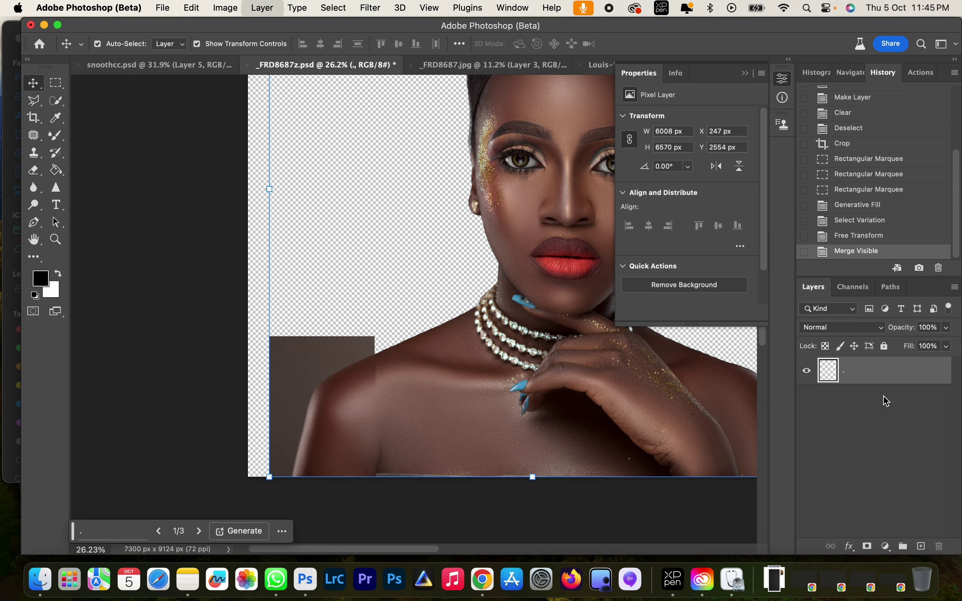
left_click(745, 73)
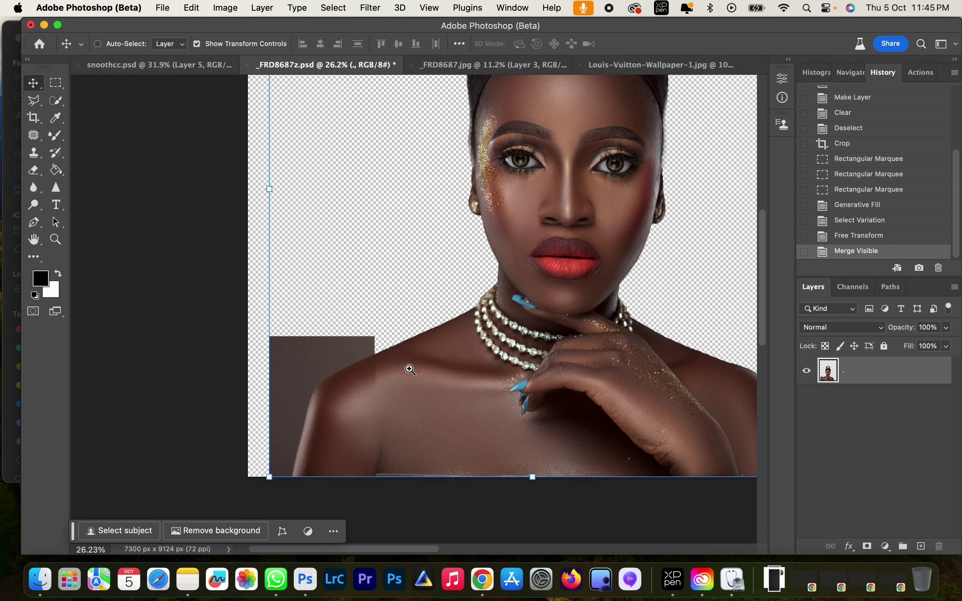
key("z")
left_click_drag(408, 367, 388, 365)
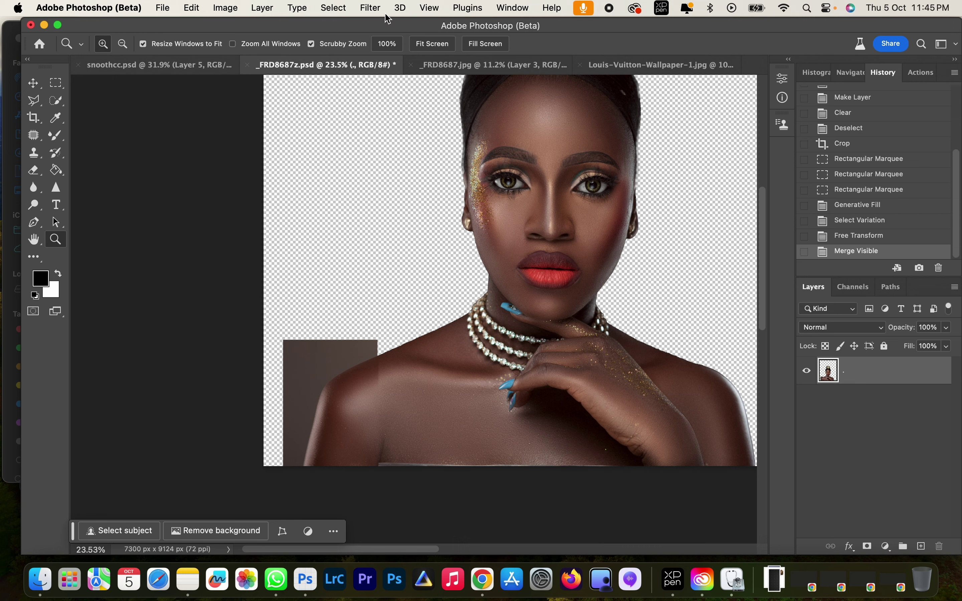
Apply a Liquify pass to the shoulder area with the brush size around 800
left_click(370, 8)
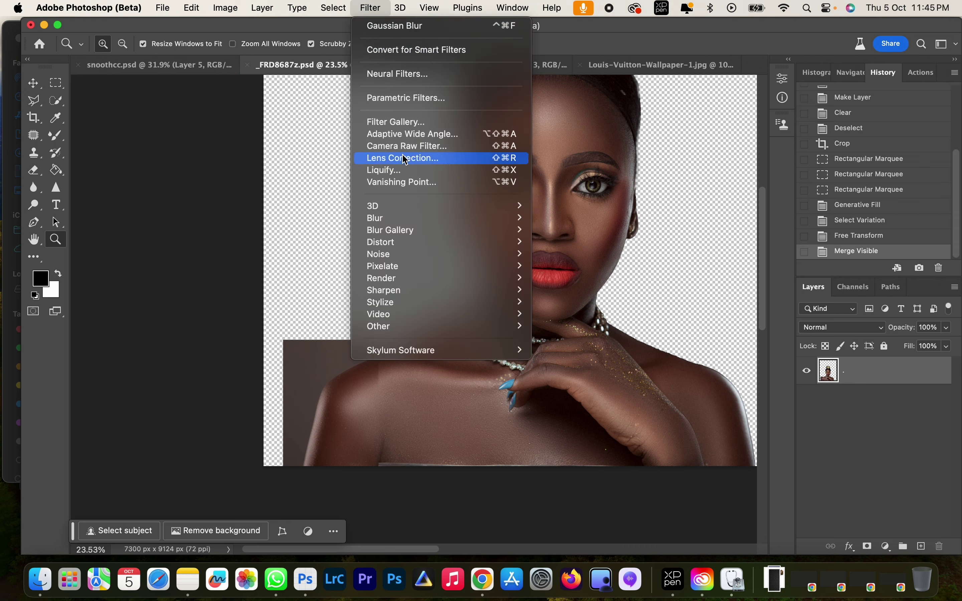
left_click(567, 190)
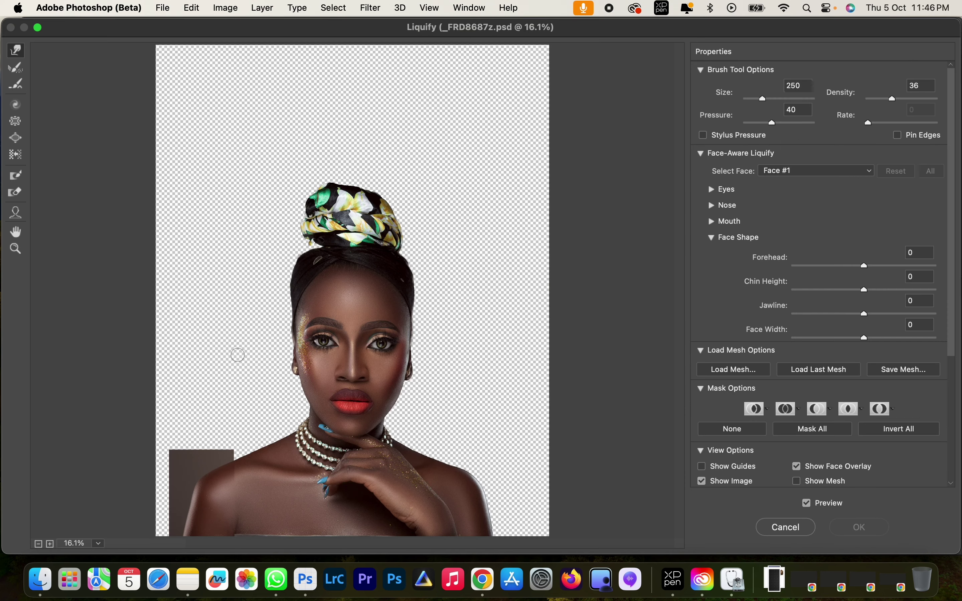
key("]")
key("]")
key("]")
key("]")
key("]")
key("]")
key("[")
key("[")
key("[")
key("[")
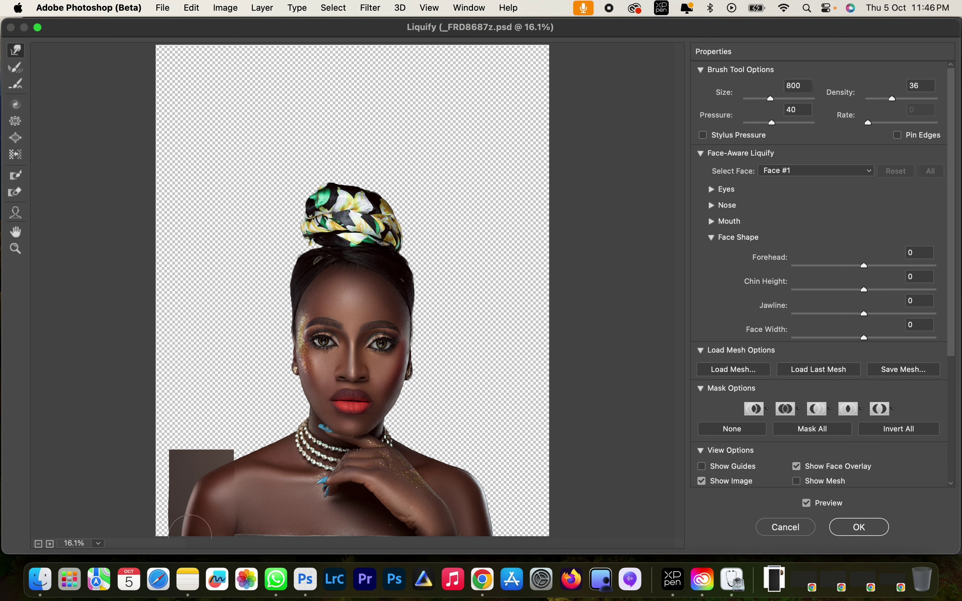
key("]")
key("]")
key("[")
key("[")
key("]")
key("]")
key("[")
left_click(860, 537)
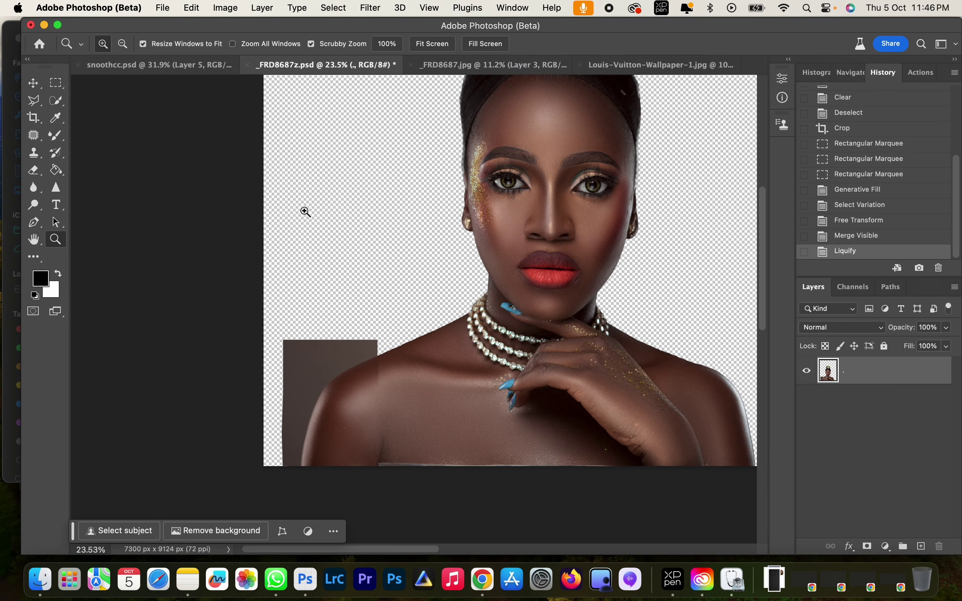
Quick-select the brown patch beside the left shoulder, delete it and deselect
left_click(56, 103)
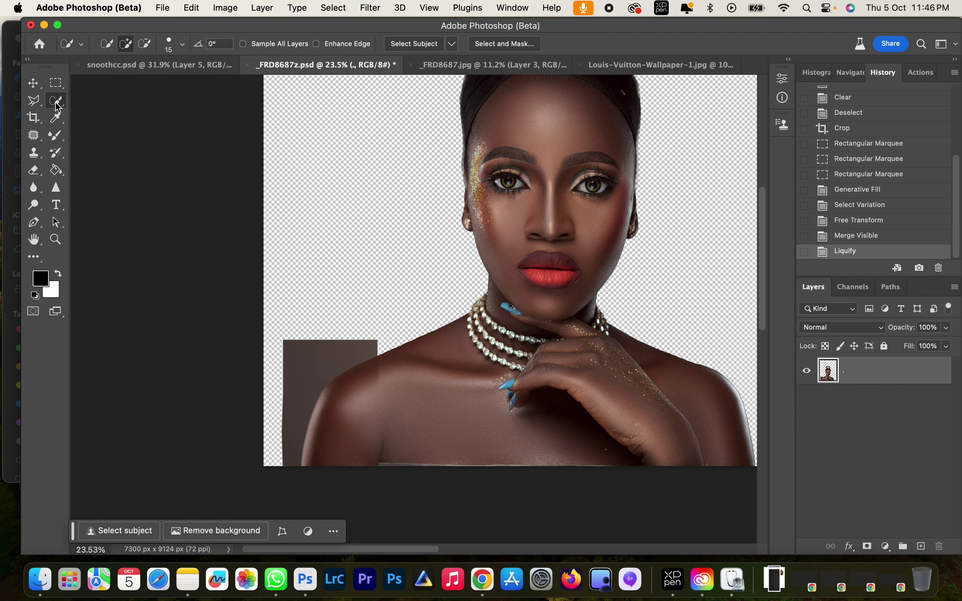
left_click(373, 349)
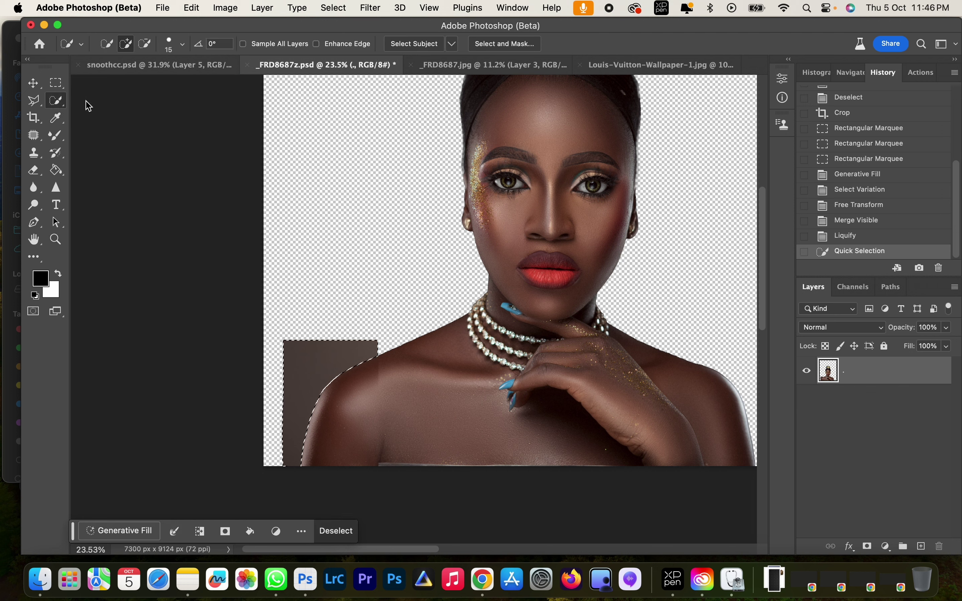
right_click(55, 100)
left_click(100, 113)
key("BackSpace")
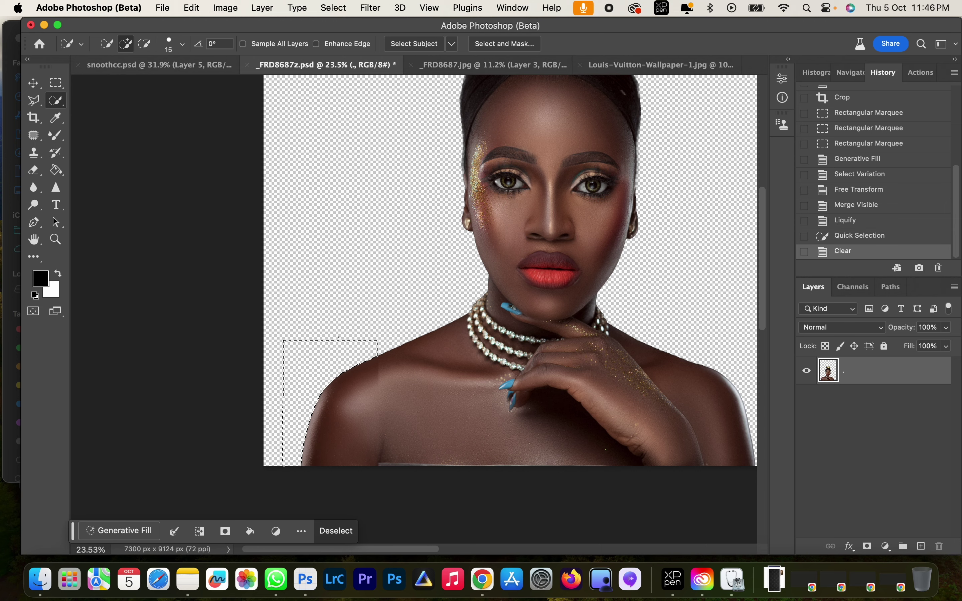
left_click(56, 82)
left_click(238, 175)
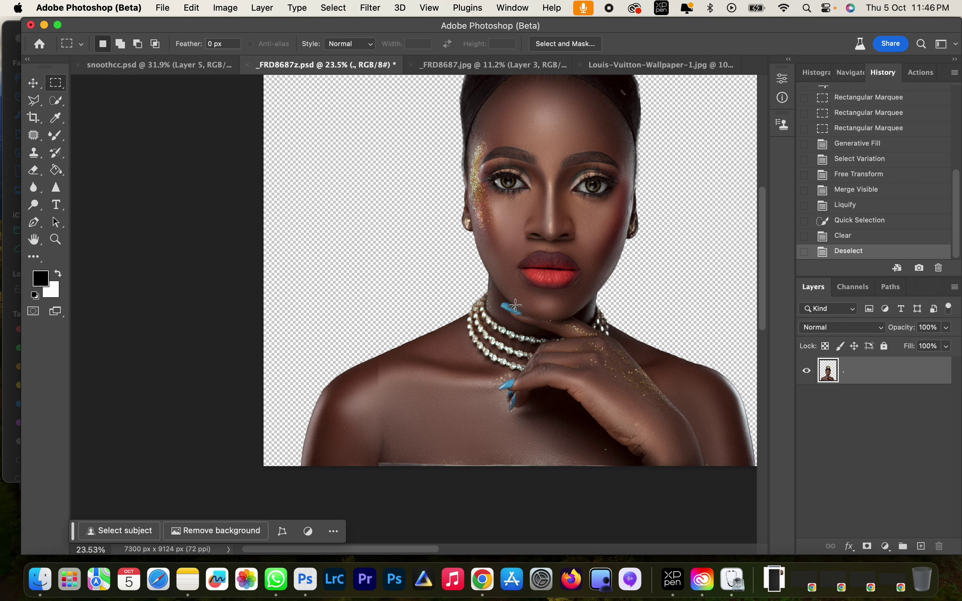
key("z")
left_click_drag(554, 307, 509, 301)
left_click_drag(483, 344, 422, 309)
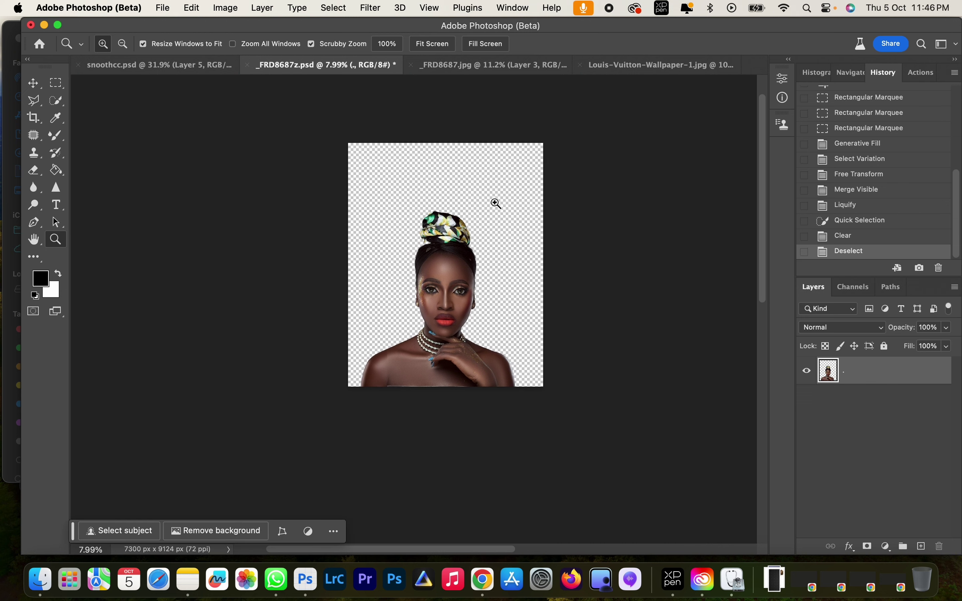
Drag the crop handles outward to expand the canvas to 8365 × 10457 px
key("c")
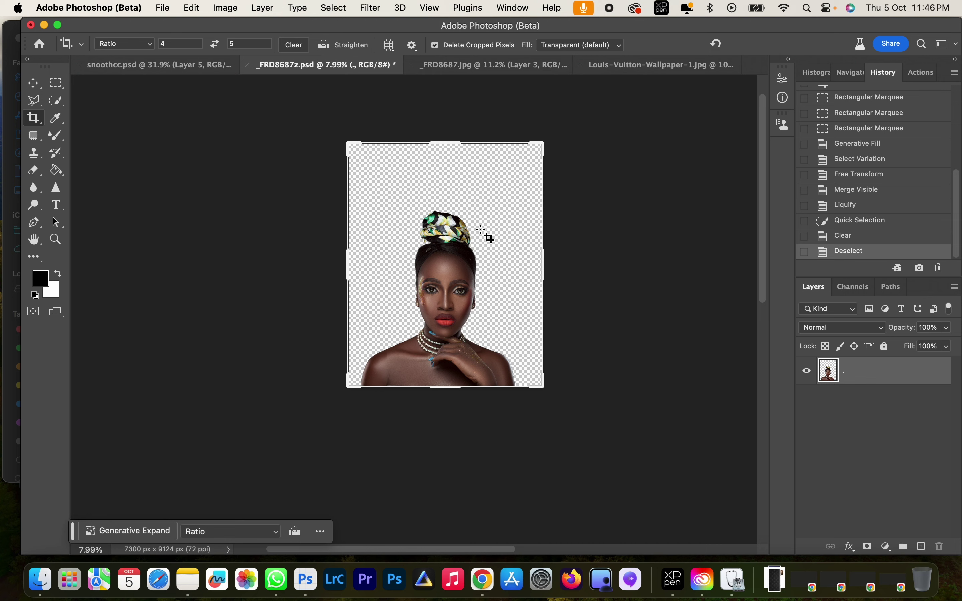
left_click_drag(543, 149, 552, 163)
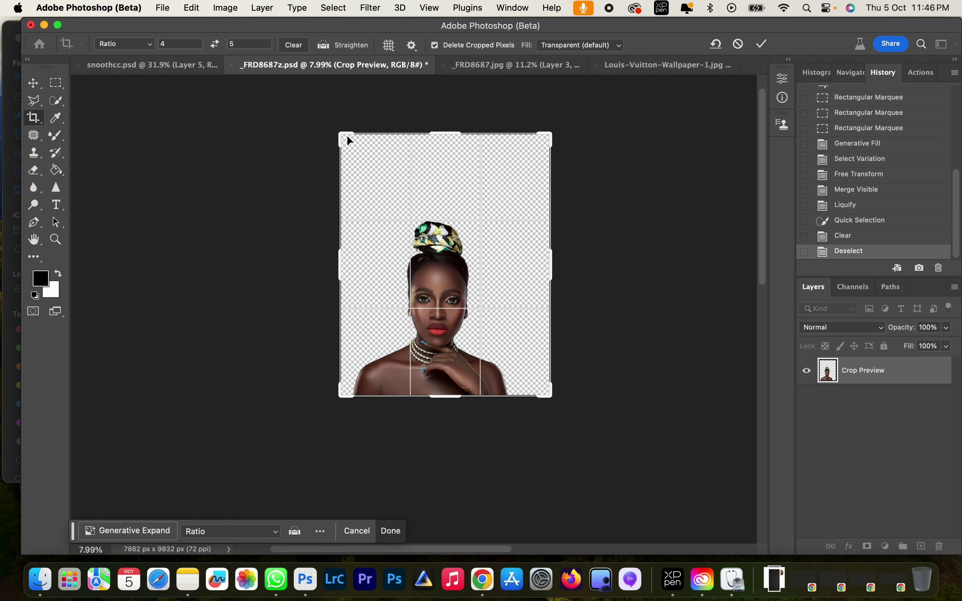
left_click_drag(349, 140, 332, 128)
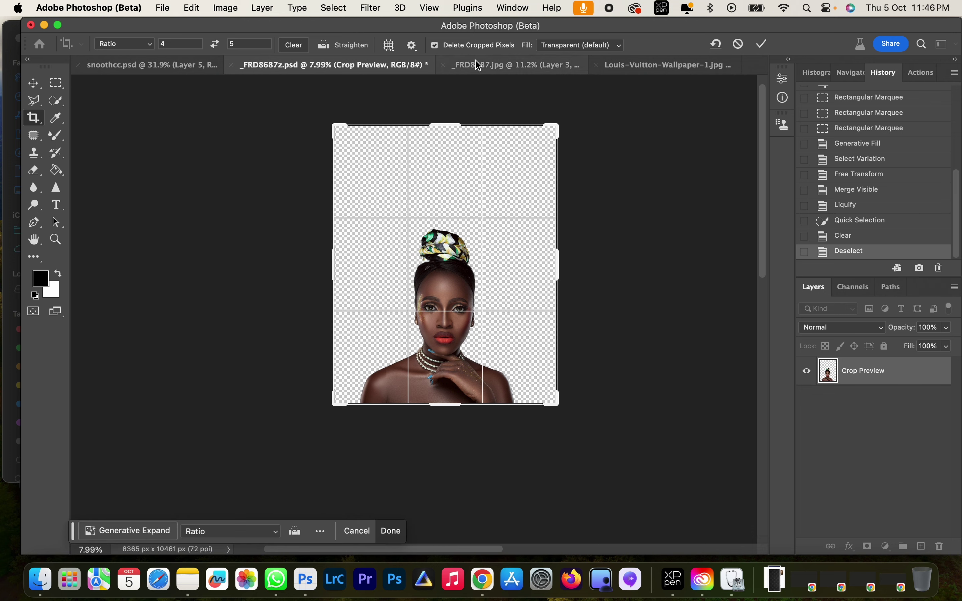
left_click(752, 52)
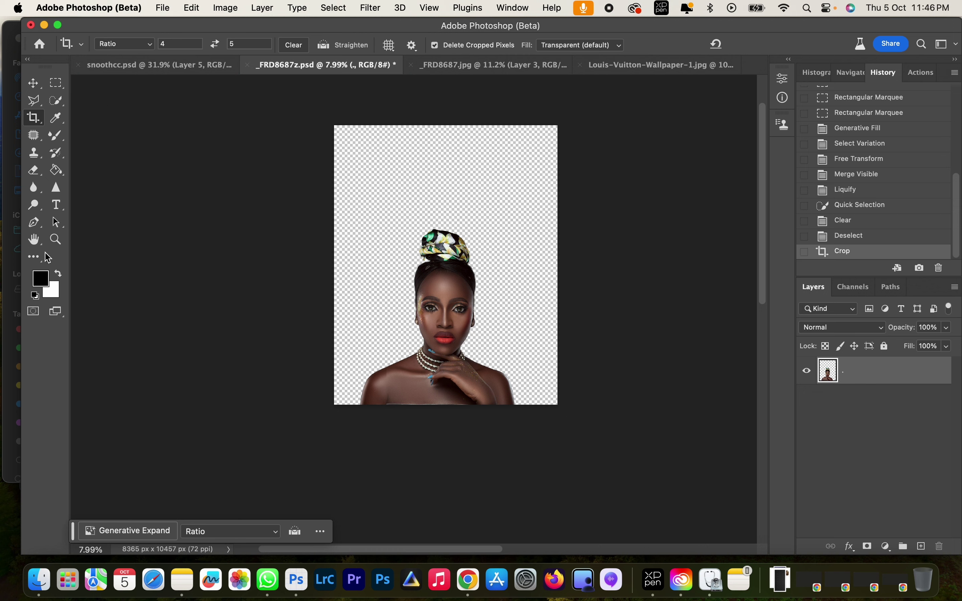
Draw a large white-filled ellipse over the portrait with the Ellipse Tool
key("u")
left_click(44, 263)
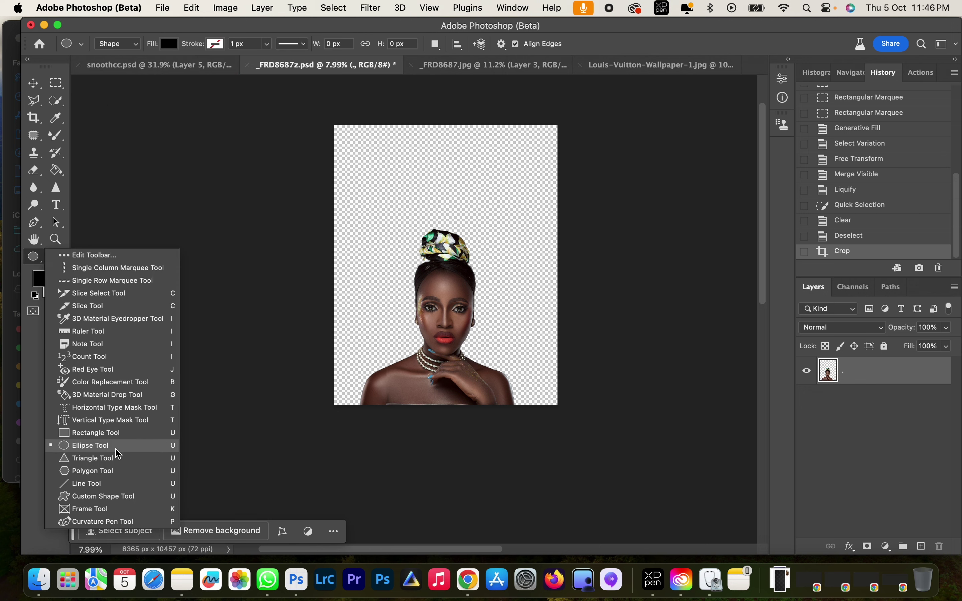
left_click(120, 447)
left_click(169, 44)
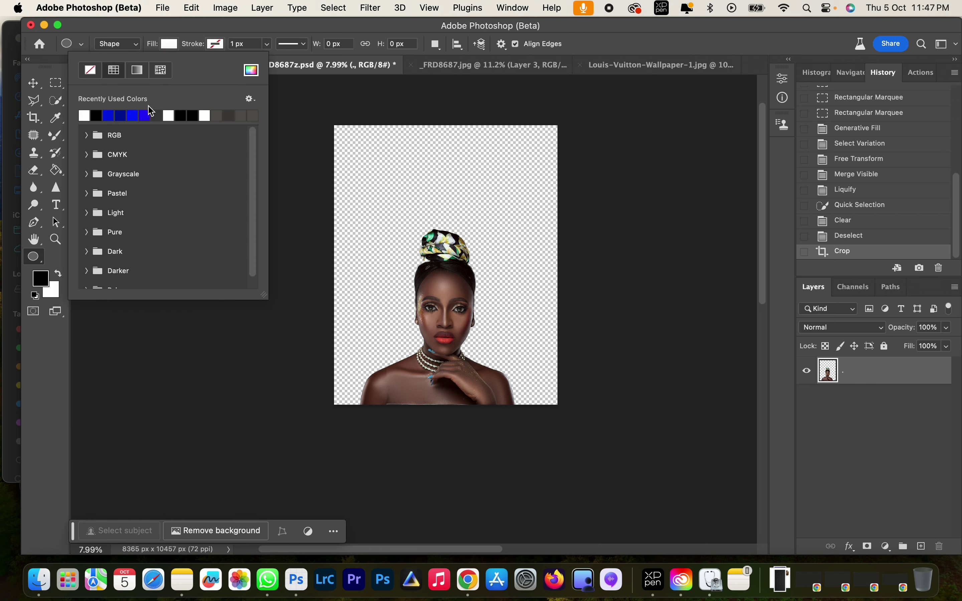
left_click(321, 29)
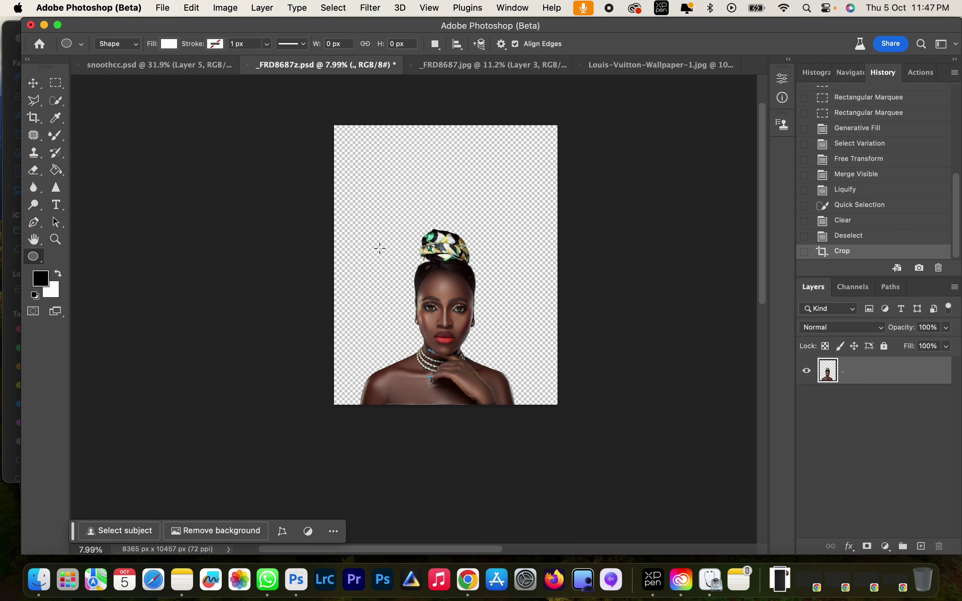
left_click_drag(341, 181, 547, 415)
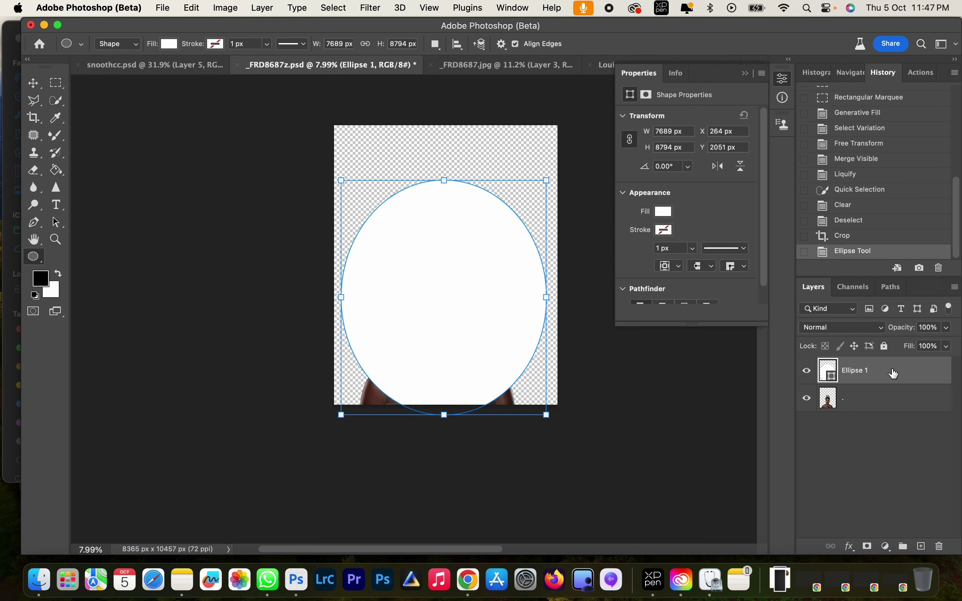
Move Ellipse 1 below the portrait layer and resize it to about 6958 × 7900 px
left_click_drag(895, 374, 891, 399)
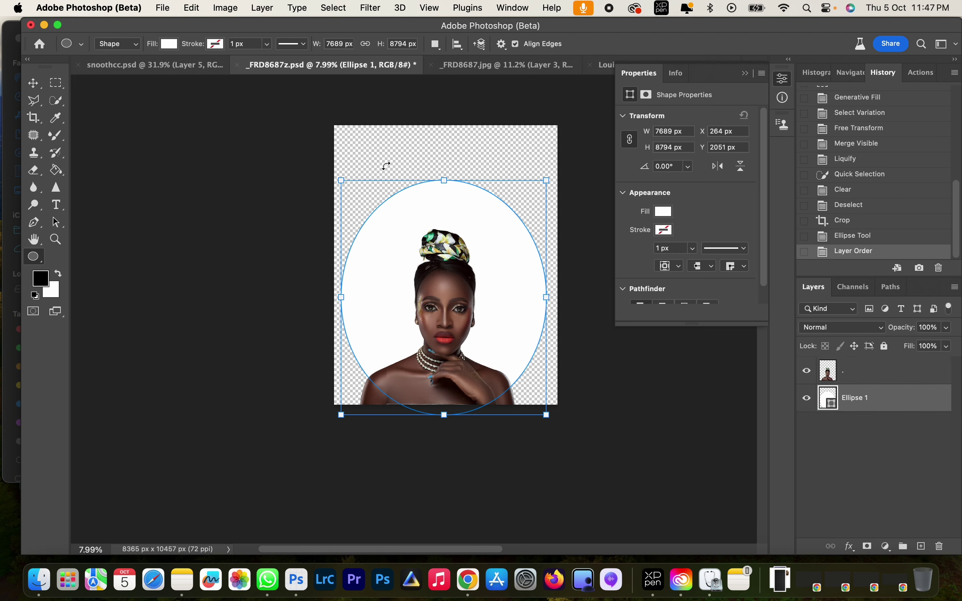
left_click_drag(342, 180, 351, 193)
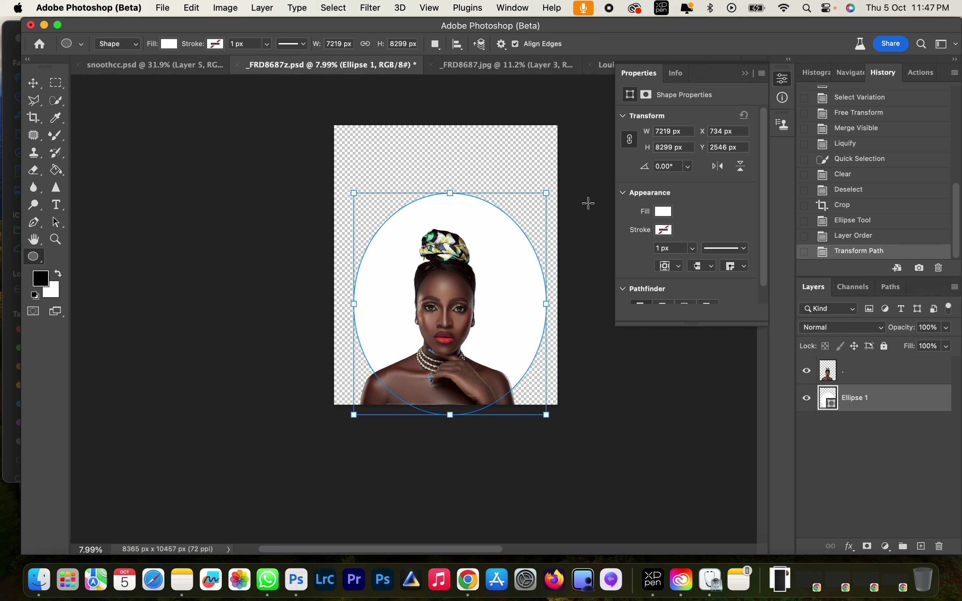
left_click_drag(548, 192, 539, 204)
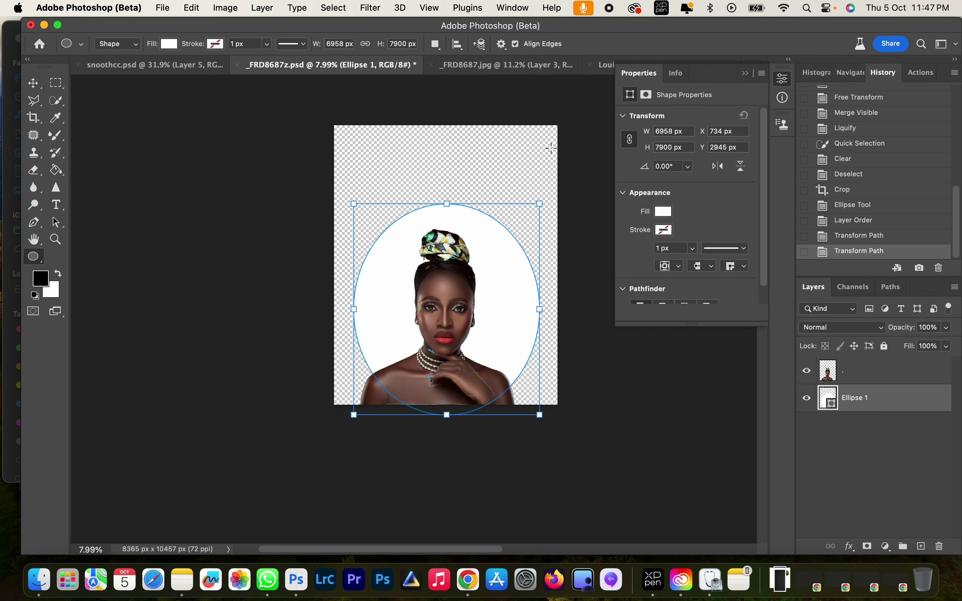
left_click(745, 74)
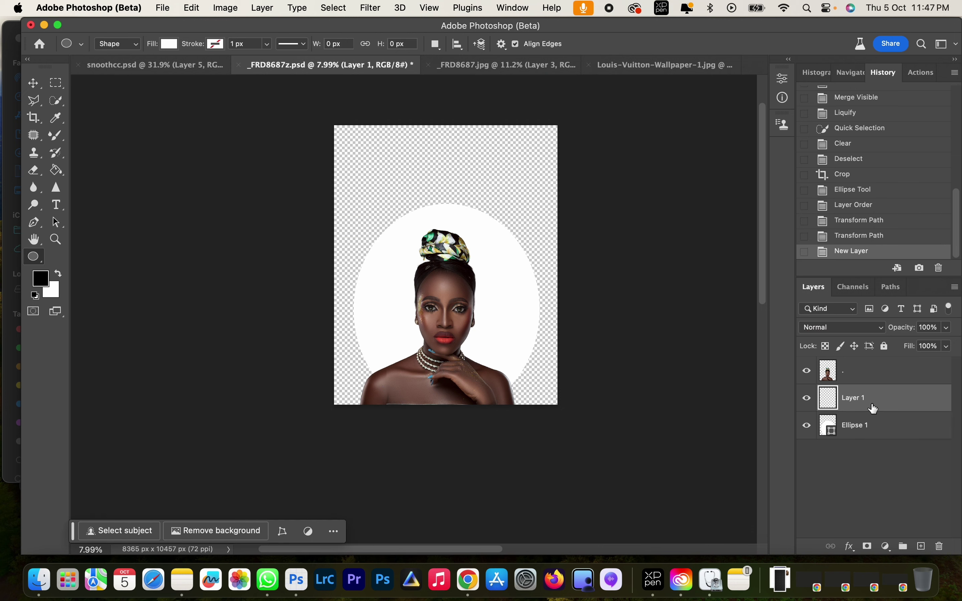
Move Layer 1 below Ellipse 1 and fill it solid black with the Paint Bucket
left_click_drag(874, 406, 867, 439)
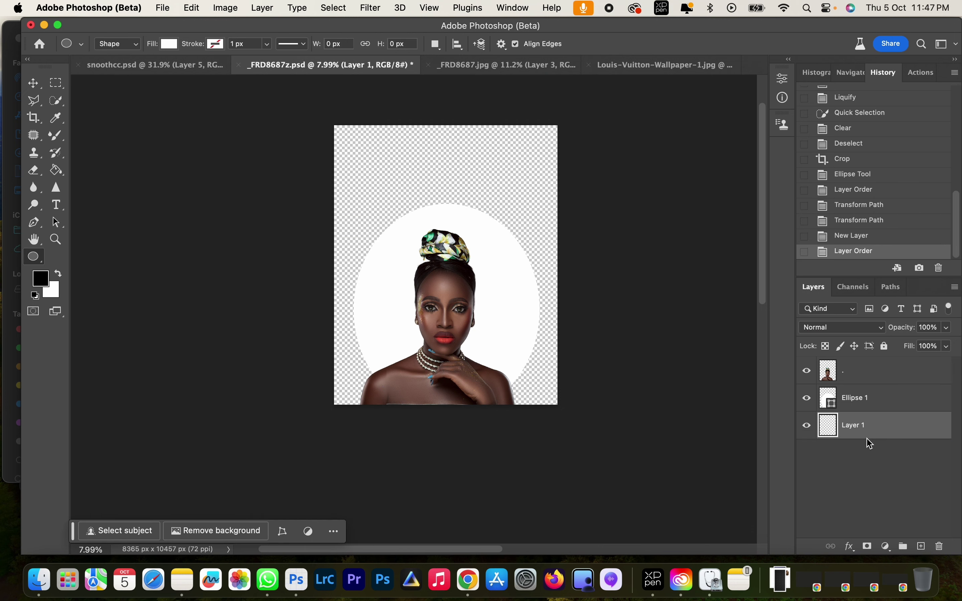
left_click_drag(55, 177, 100, 181)
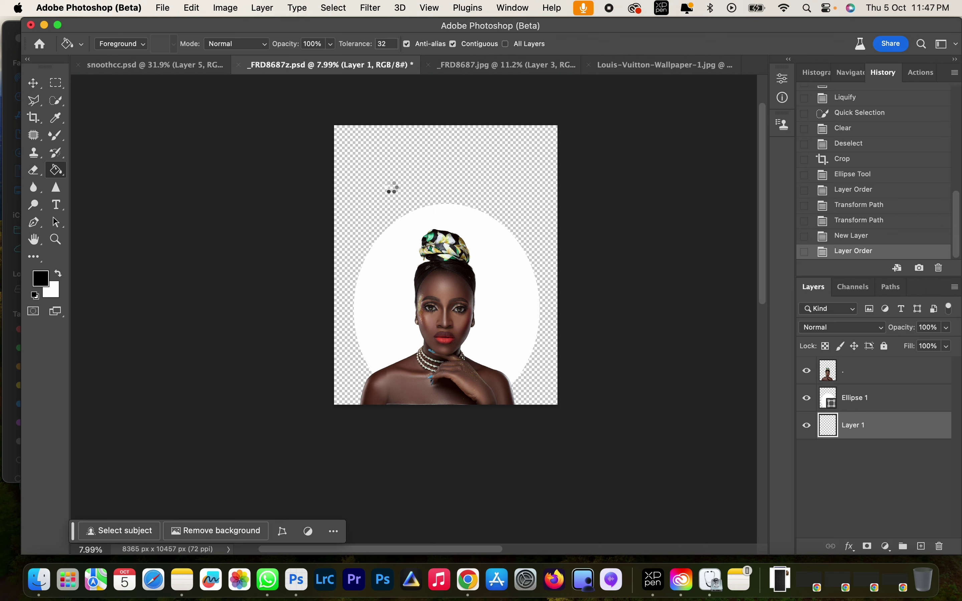
left_click(556, 156)
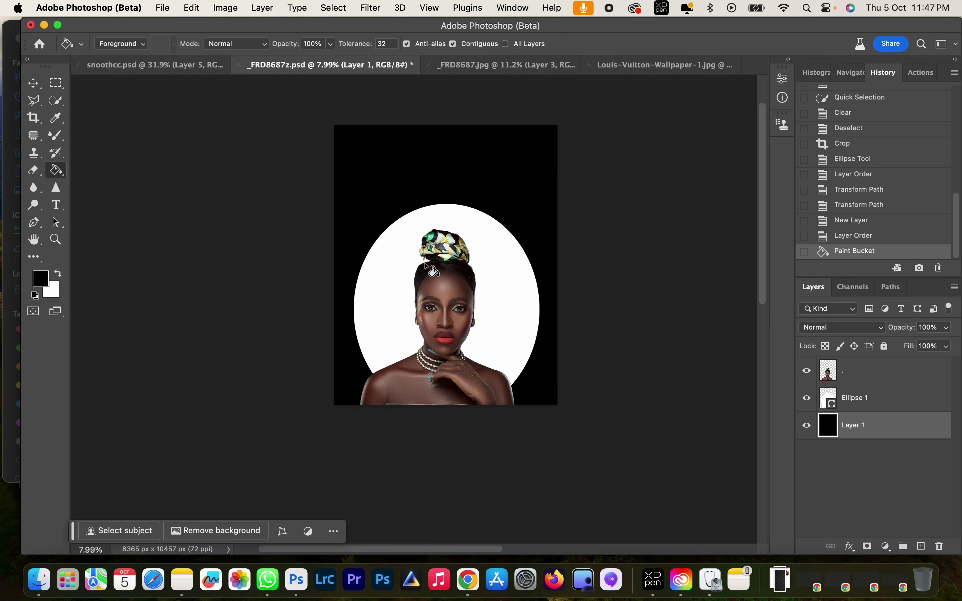
left_click(882, 375)
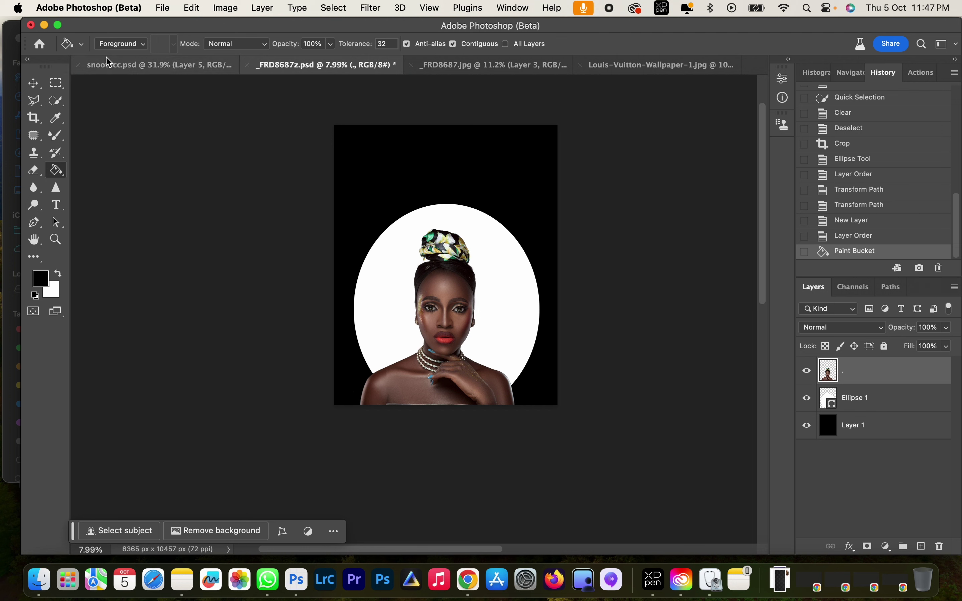
Apply Image > Adjustments > Black & White with the Default preset to the portrait
left_click(226, 8)
mouse_move(247, 55)
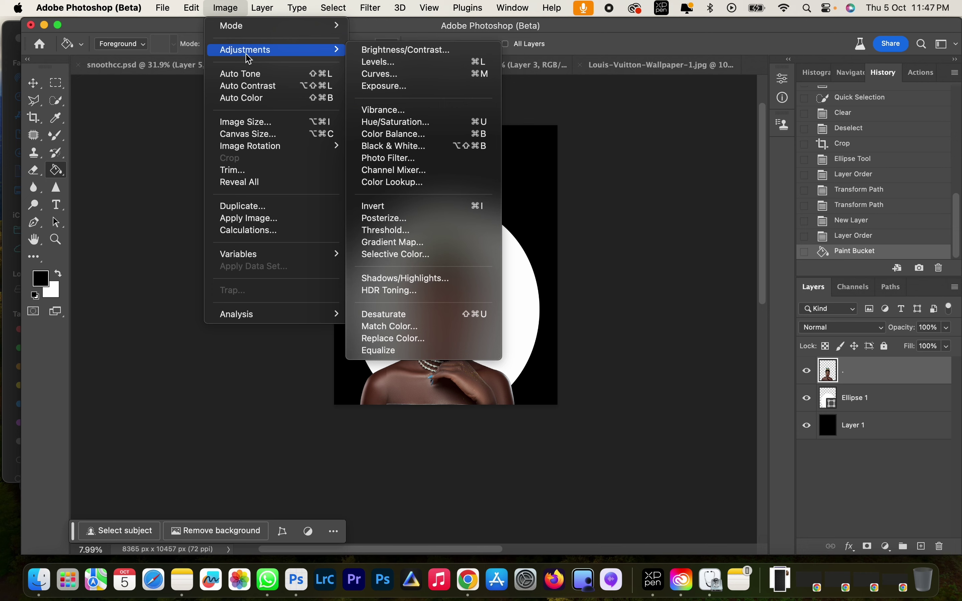
left_click(420, 147)
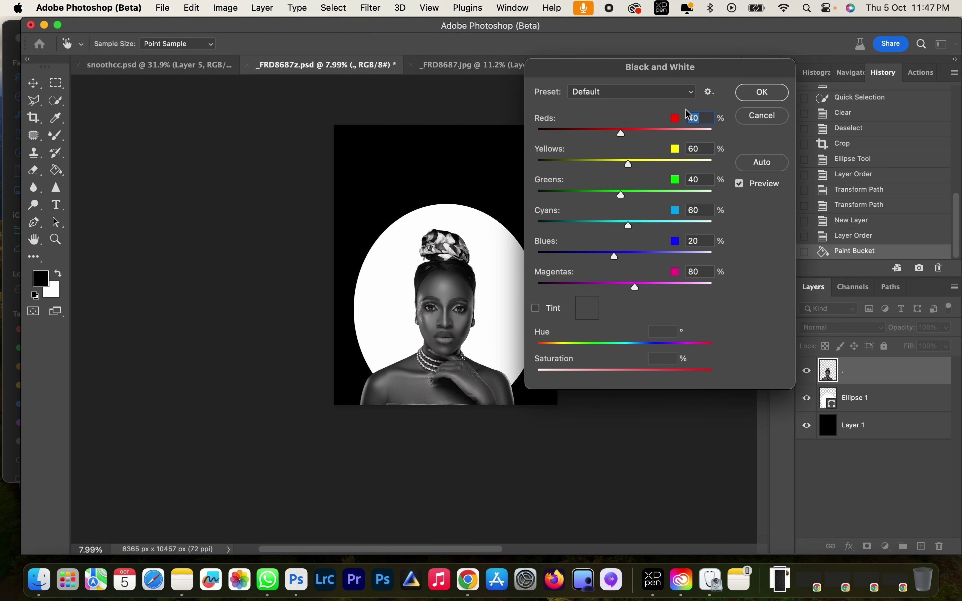
left_click(763, 92)
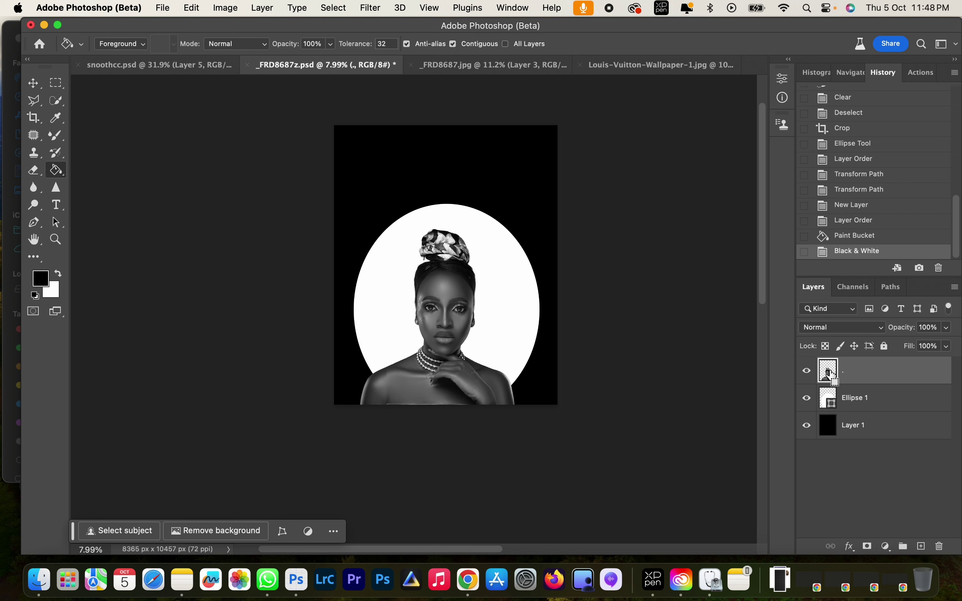
Load the portrait's silhouette as a selection and add a new empty Layer 2 on top
left_click(830, 371, "super")
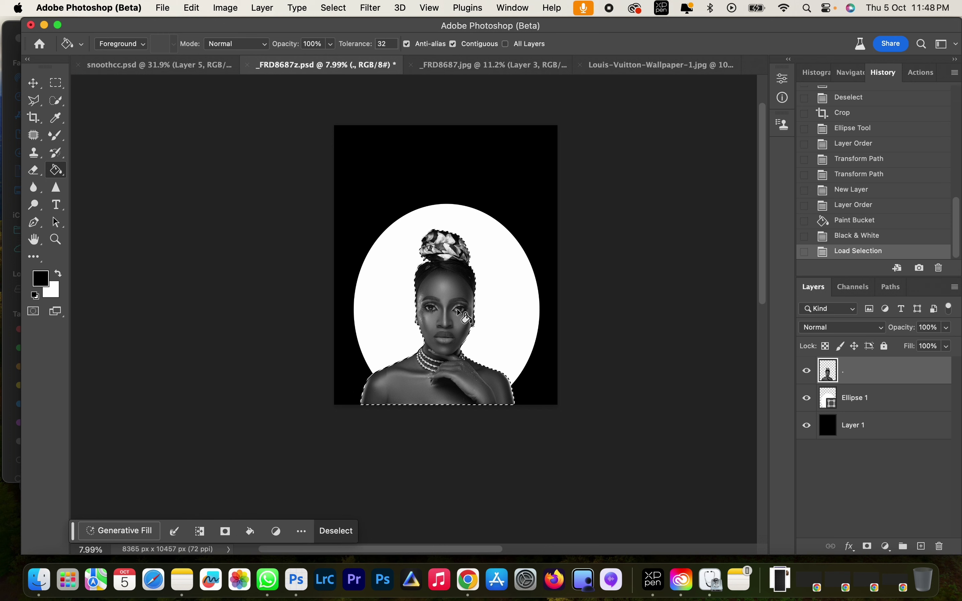
key("m")
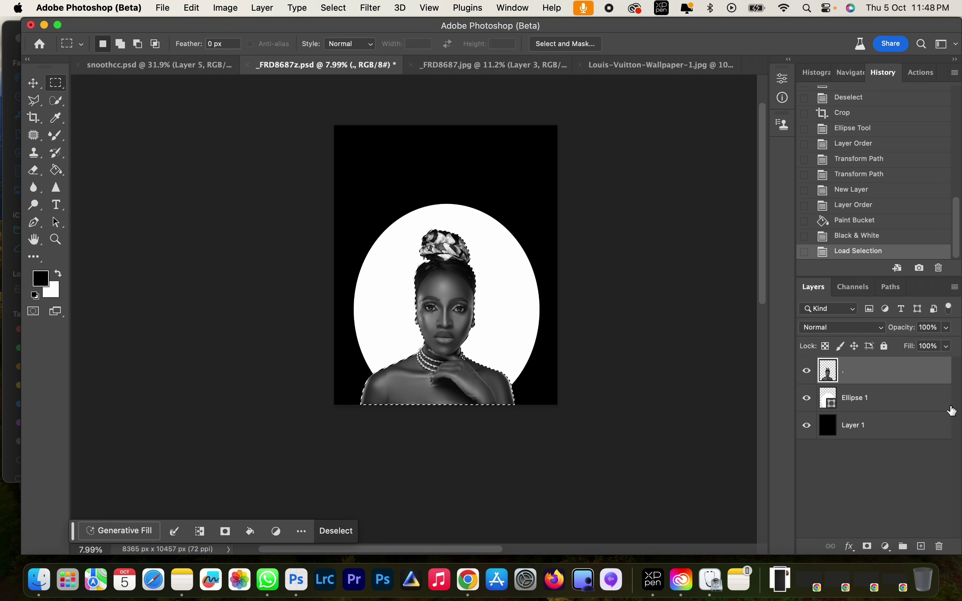
left_click(922, 547)
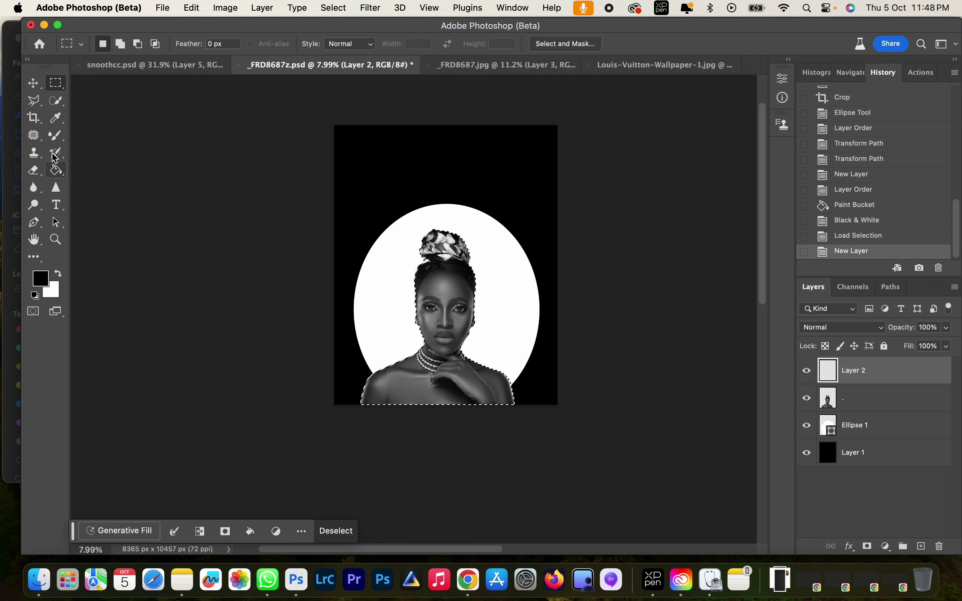
Fill the selected figure on Layer 2 with solid black and deselect
left_click(56, 170)
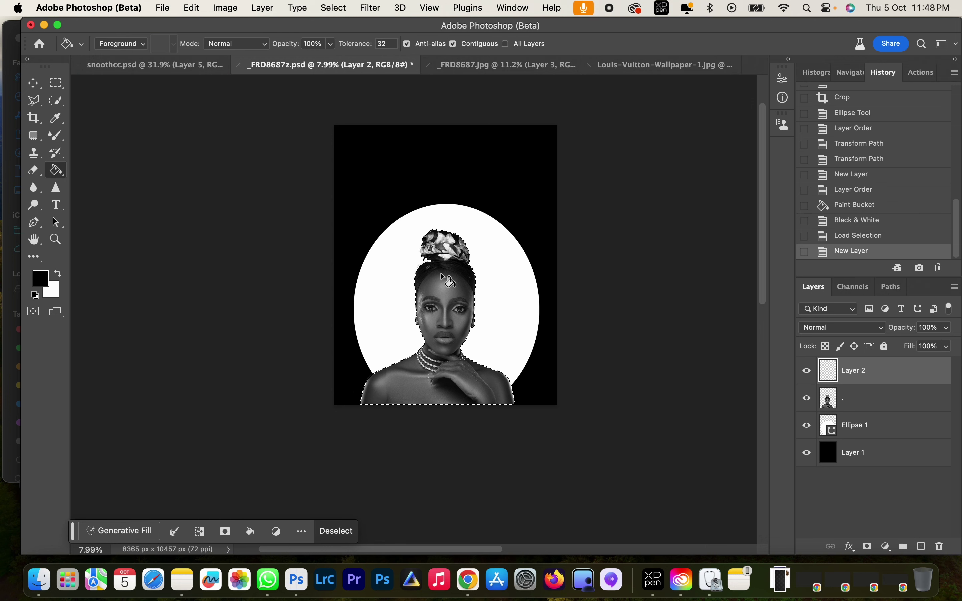
left_click(448, 294)
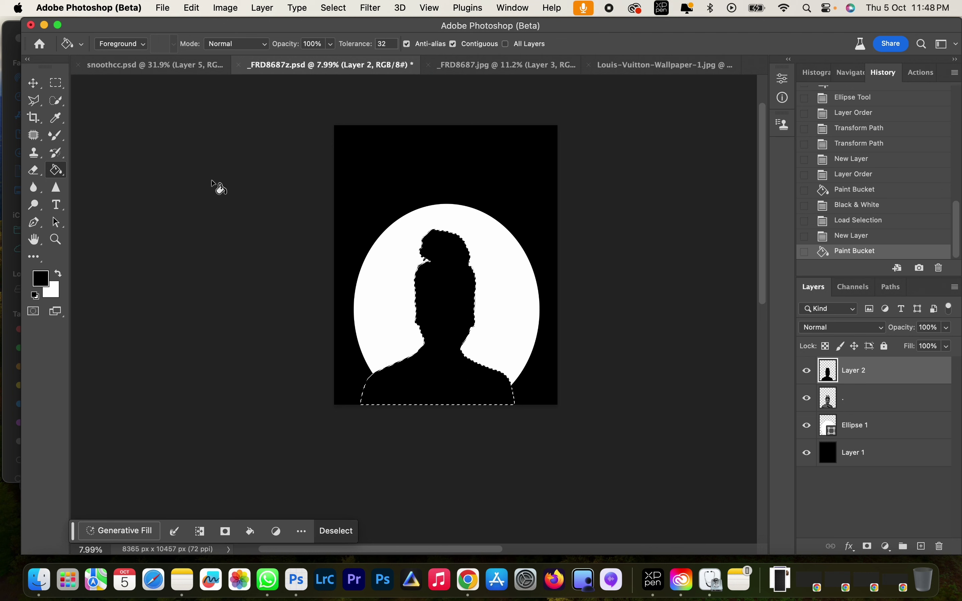
left_click(56, 83)
left_click(447, 240)
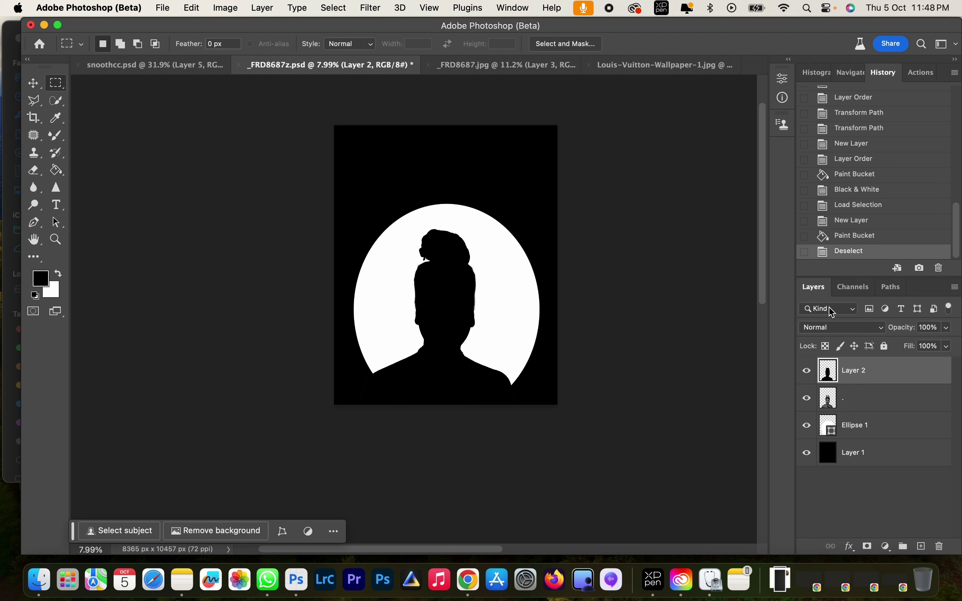
Lower Layer 2's opacity to 76% and zoom in on the face
left_click(947, 327)
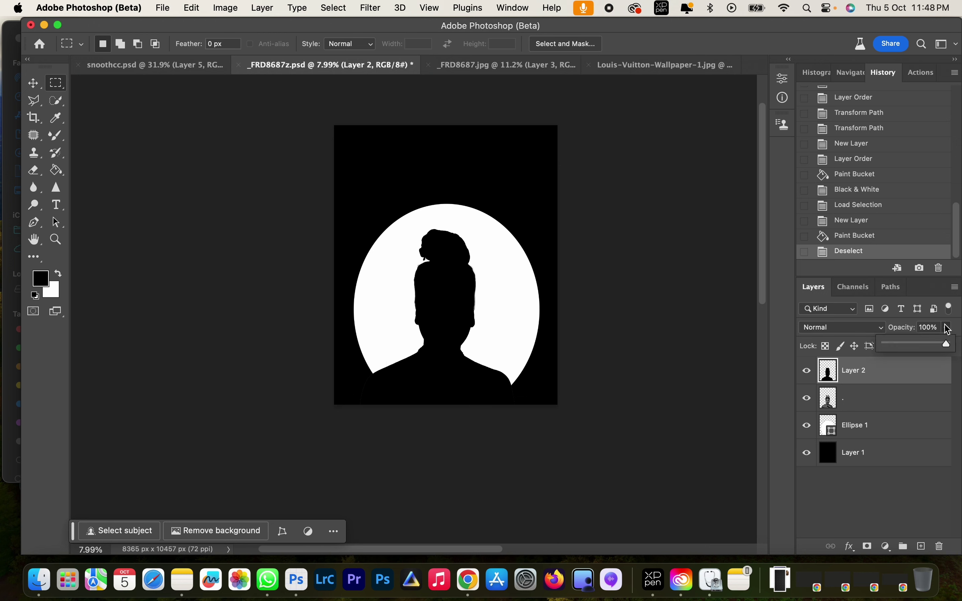
left_click_drag(940, 346, 937, 347)
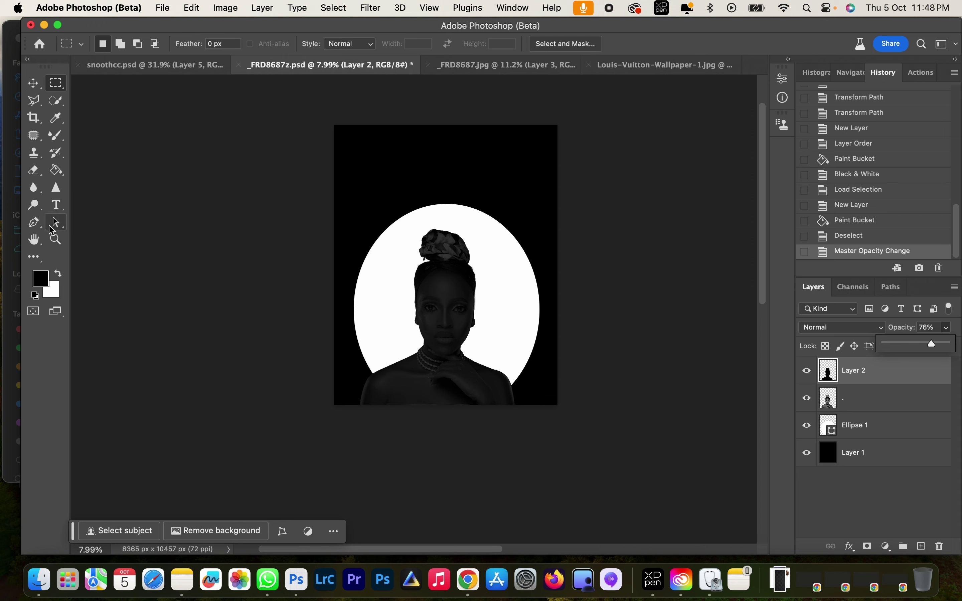
left_click(55, 239)
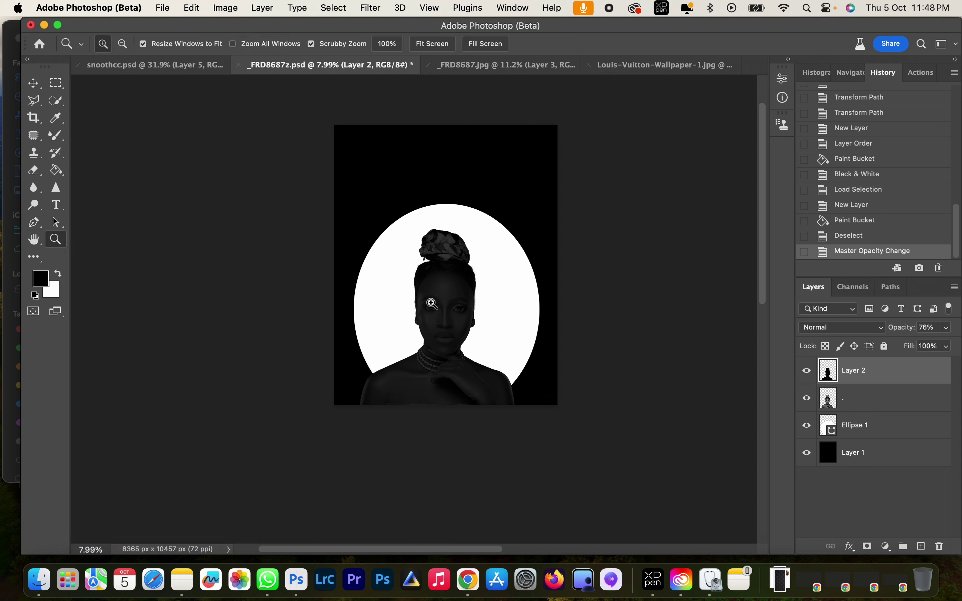
left_click_drag(429, 302, 460, 294)
left_click_drag(495, 349, 472, 298)
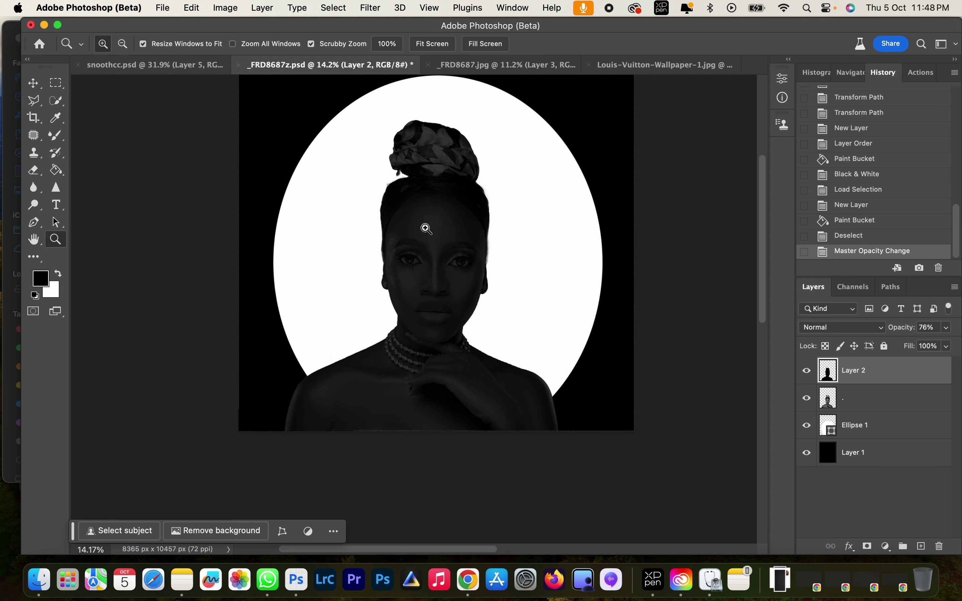
With the Pen tool, trace the centre line from the top of the head down to the nose bridge
left_click(33, 222)
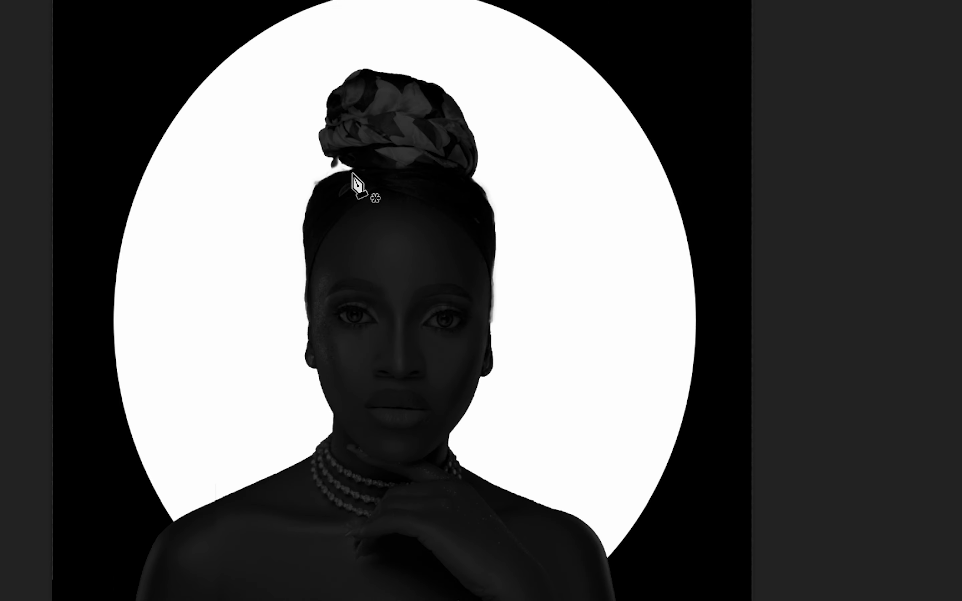
left_click(353, 173)
left_click(394, 227)
left_click_drag(395, 232, 396, 254)
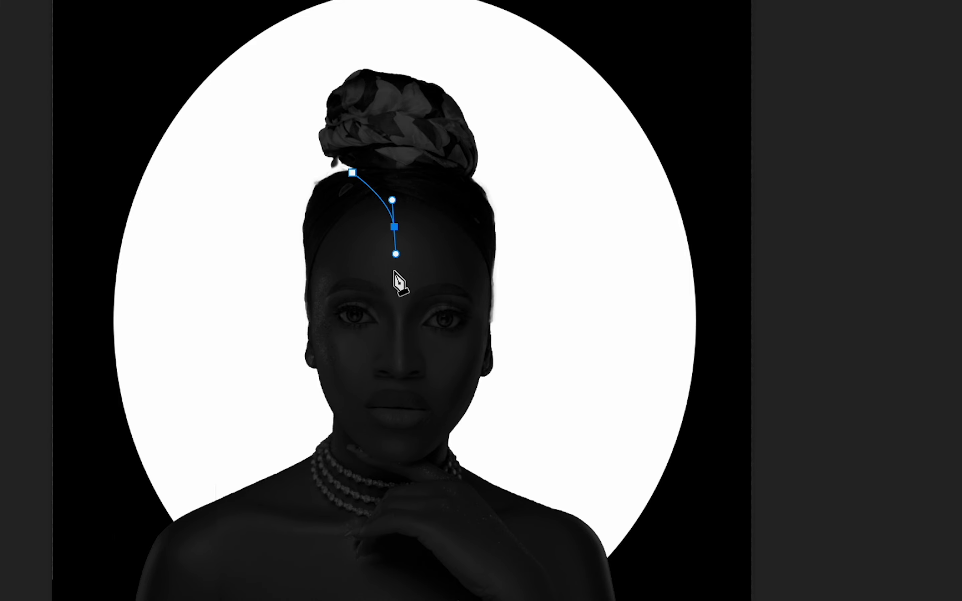
left_click(396, 284)
mouse_move(397, 288)
left_mouse_down()
mouse_move(404, 303)
mouse_move(393, 306)
left_mouse_up()
key("ctrl+z")
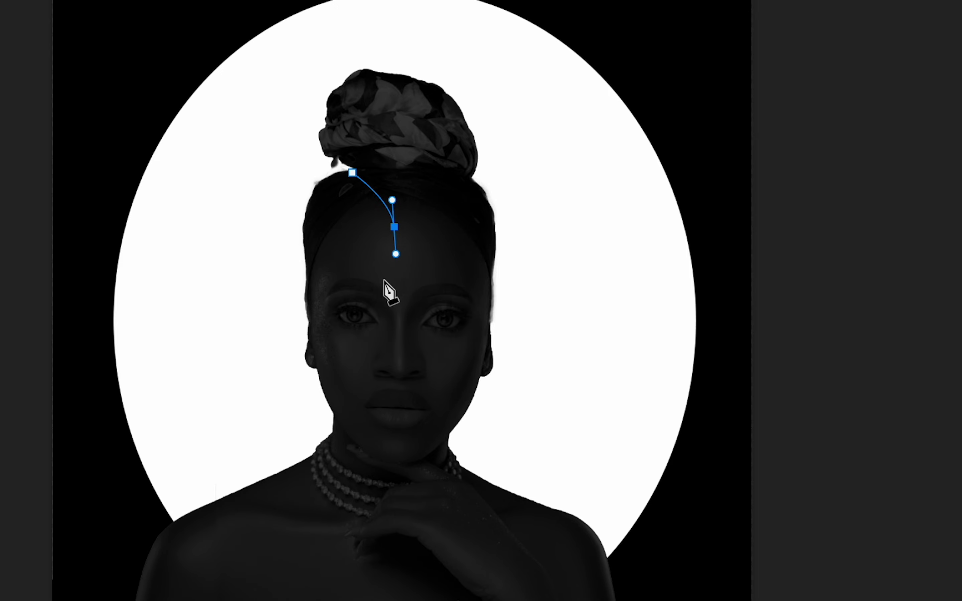
left_click_drag(395, 277, 391, 287)
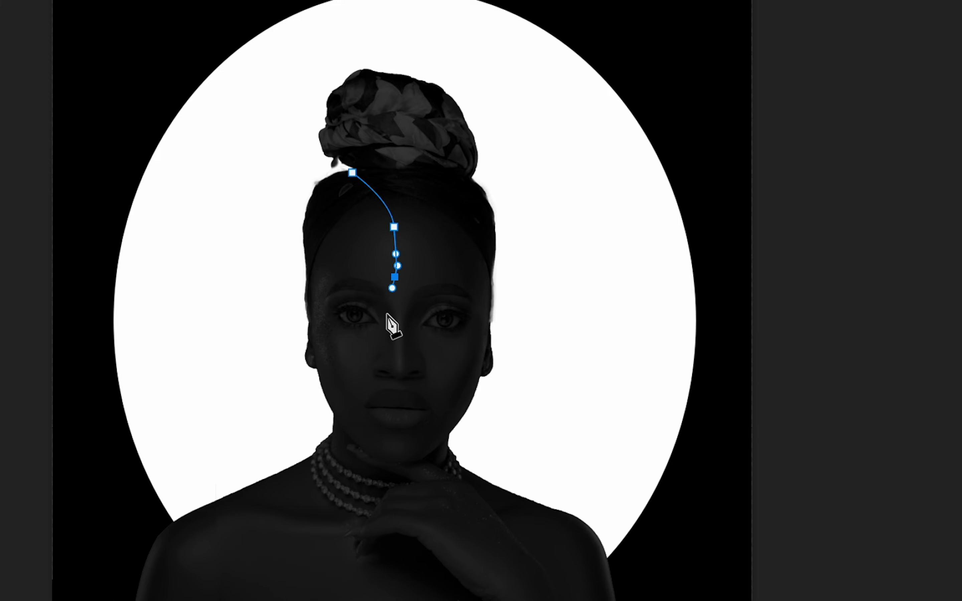
left_click(386, 329)
left_click_drag(386, 332, 402, 371)
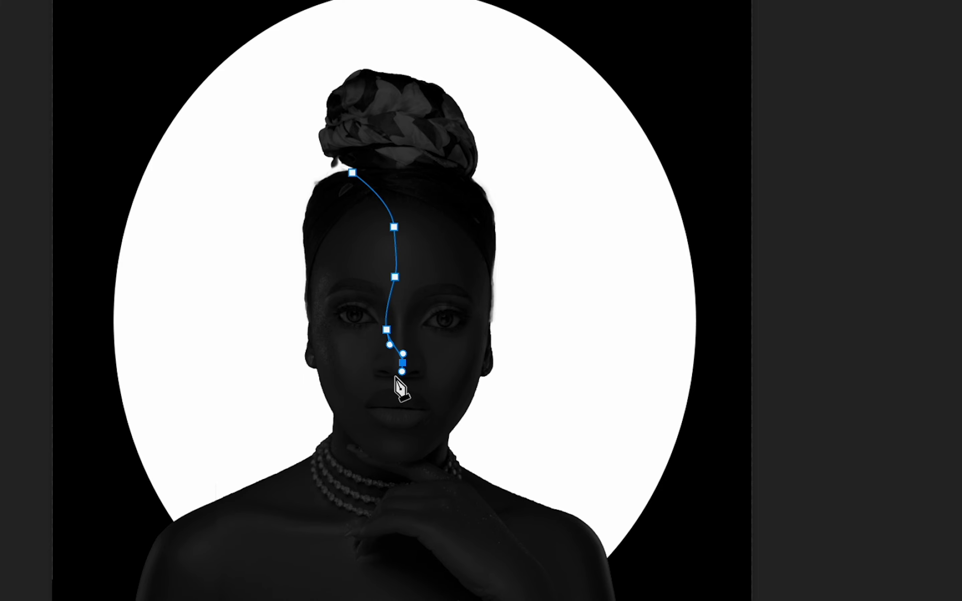
Continue the path down the nose and across the lips to the chin
left_click(398, 378)
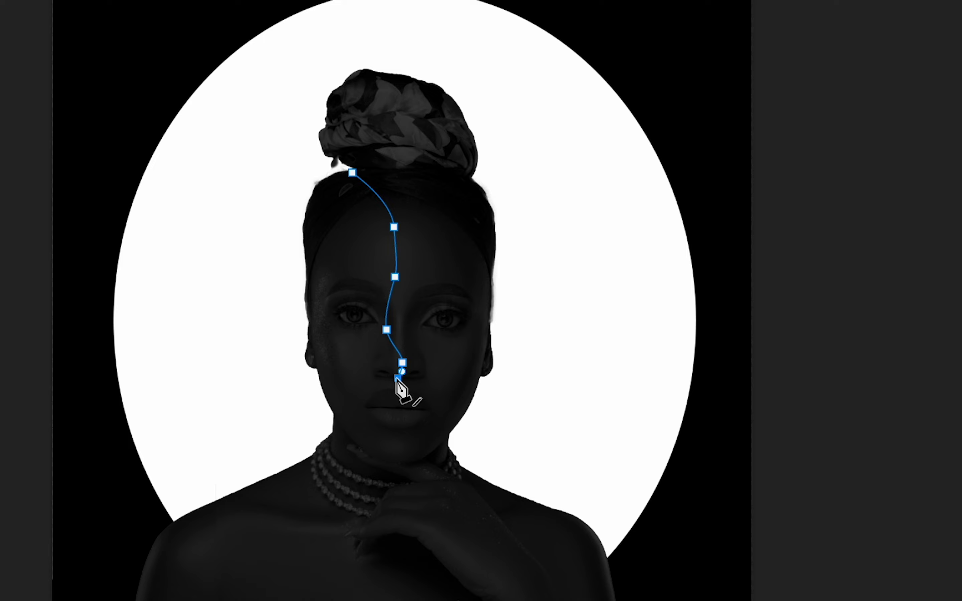
left_click(391, 388)
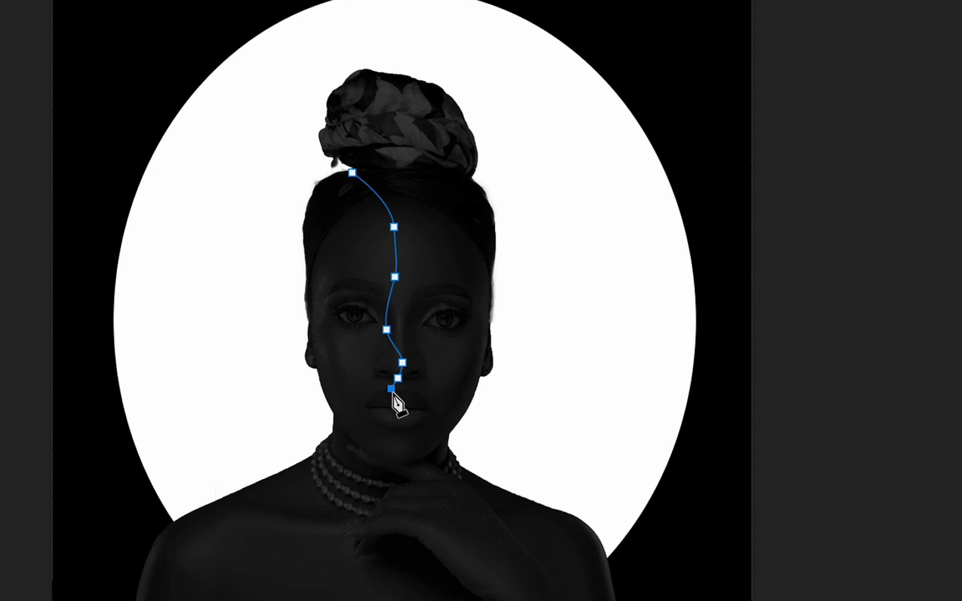
left_click_drag(402, 400, 400, 425)
left_click(392, 407)
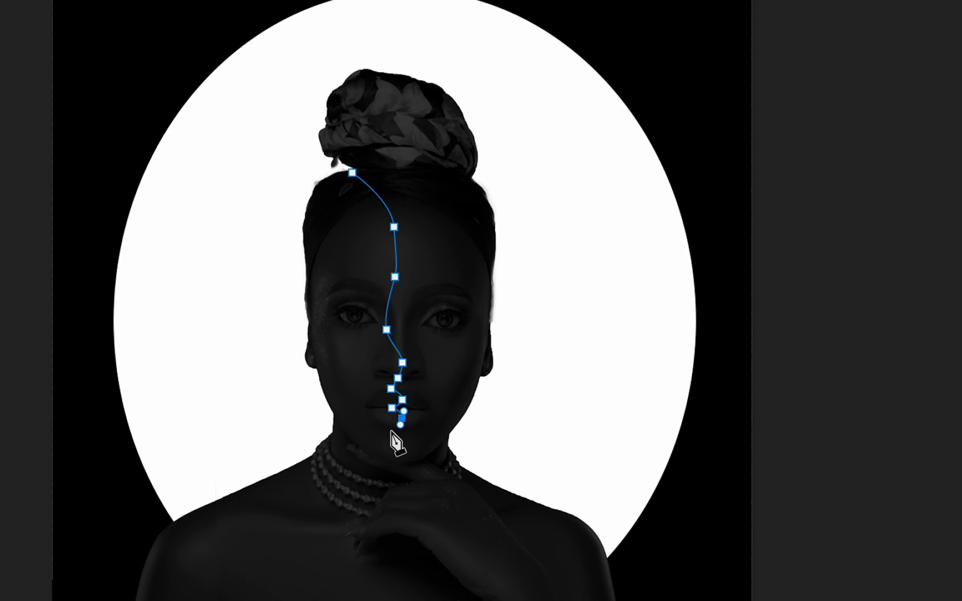
left_click(394, 430)
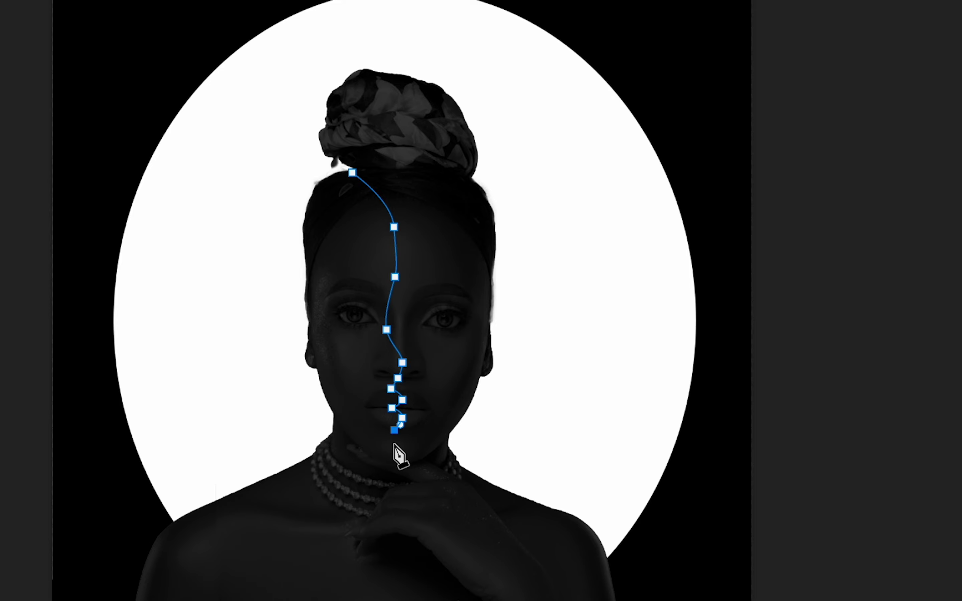
left_click(389, 442)
left_click(397, 463)
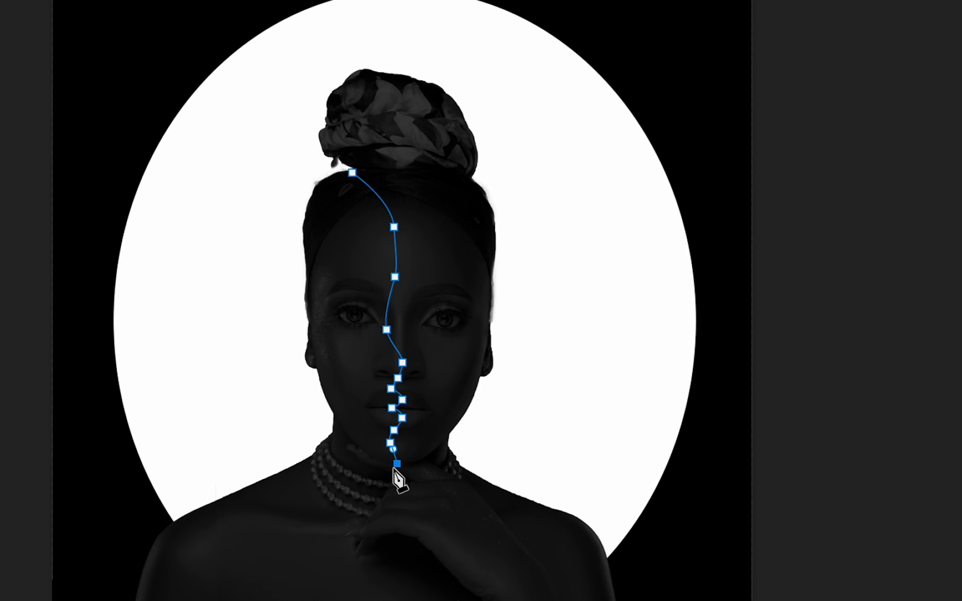
left_click_drag(397, 464, 385, 466)
key("BackSpace")
key("BackSpace")
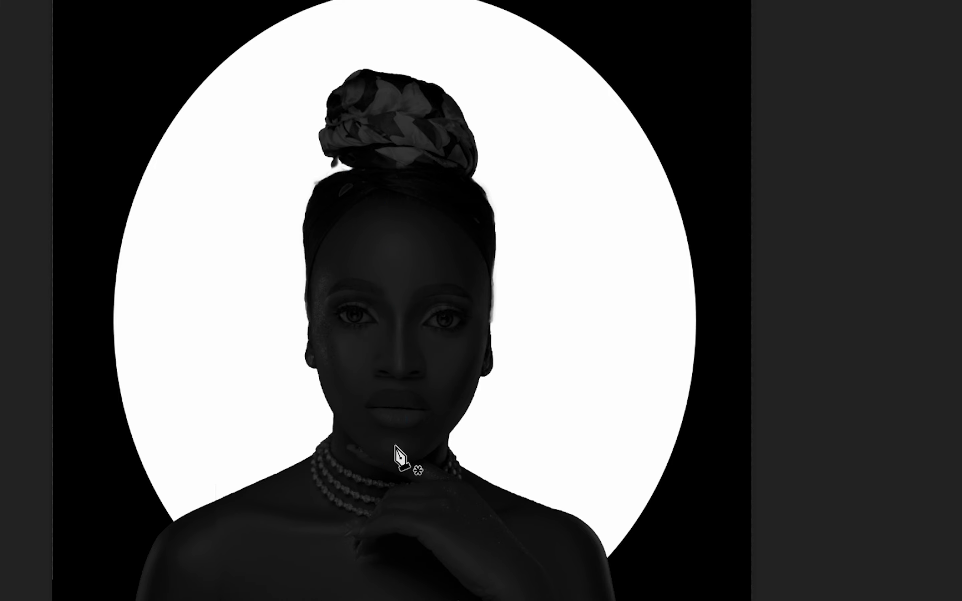
key("ctrl+z")
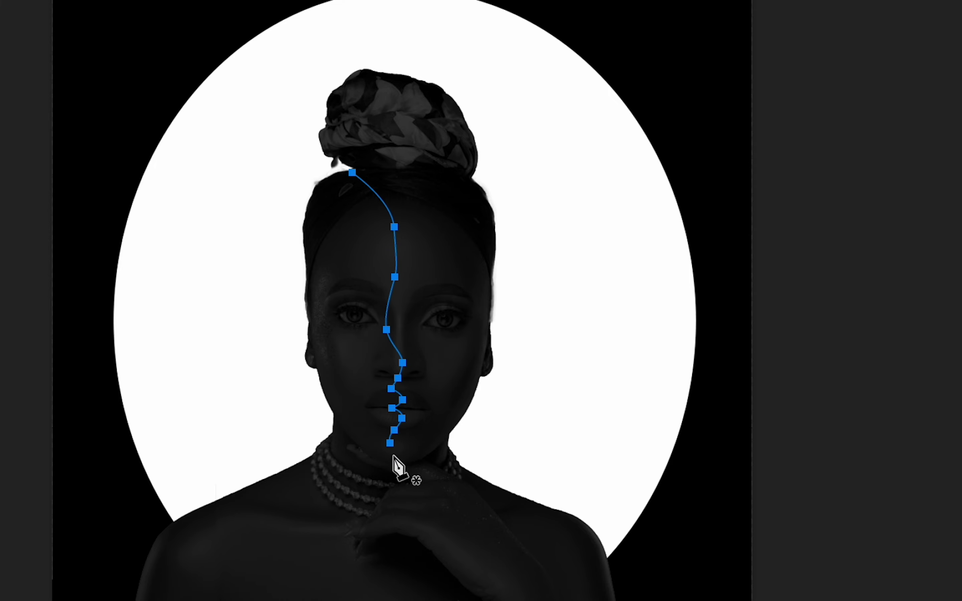
key("Escape")
left_click(390, 455)
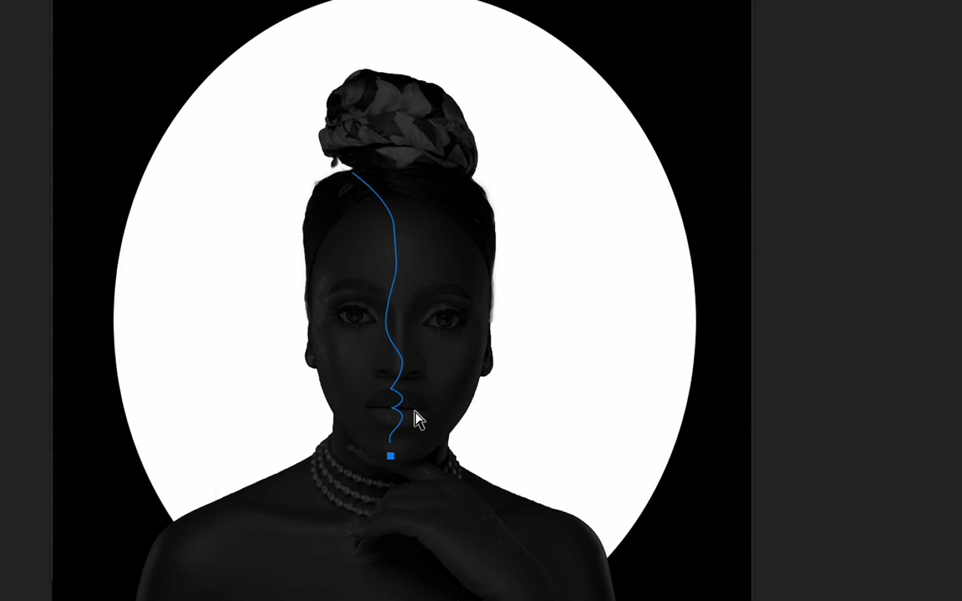
key("ctrl+z")
left_click(393, 461)
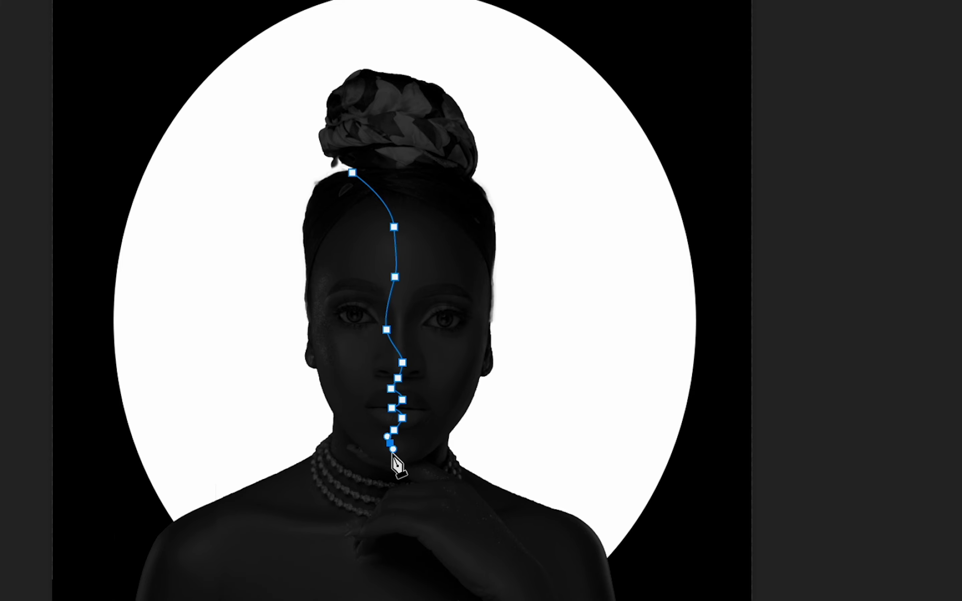
left_click_drag(390, 465, 385, 464)
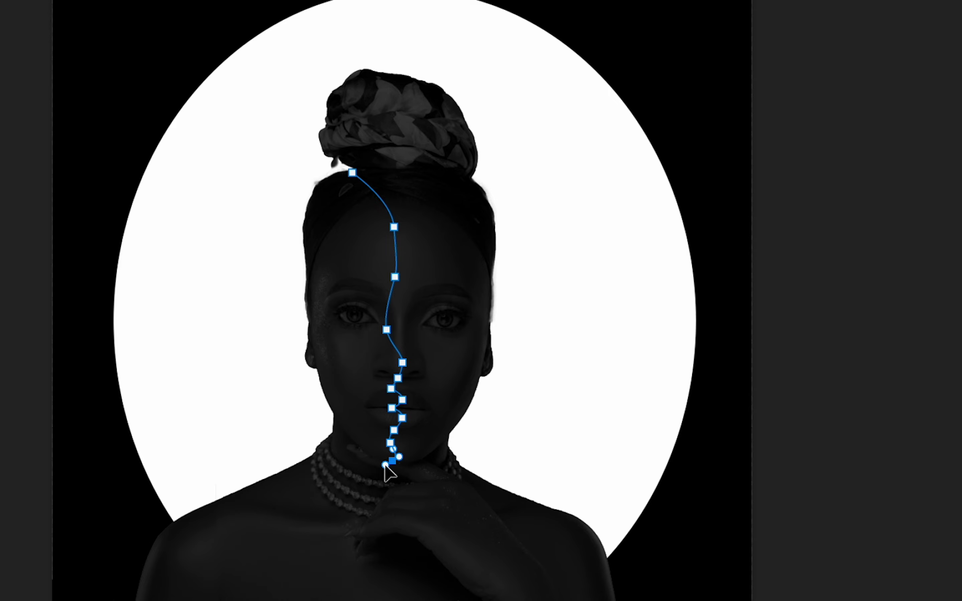
Run the path up the jawline and side of the head, closing it at the start
left_click(346, 436)
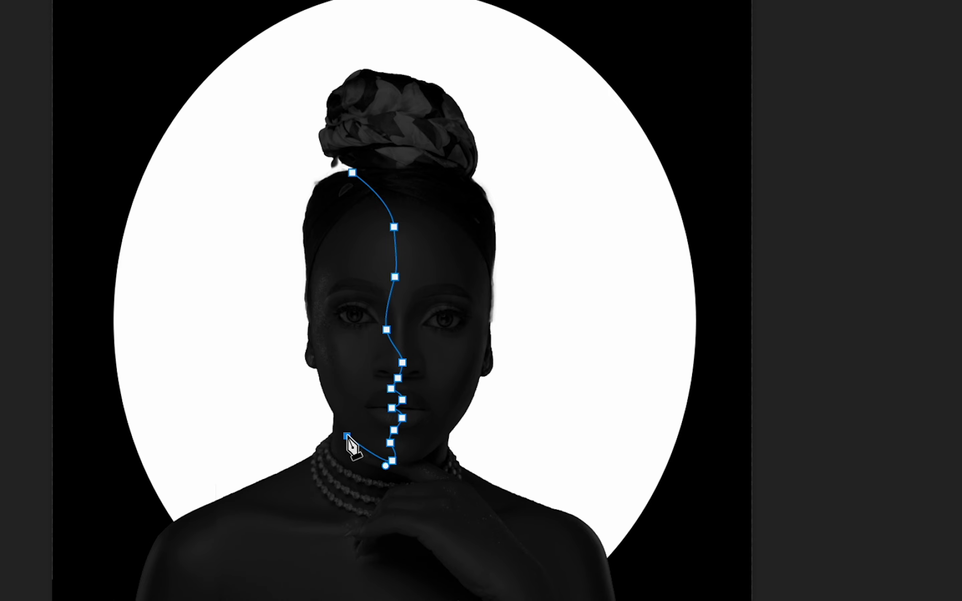
left_click(320, 395)
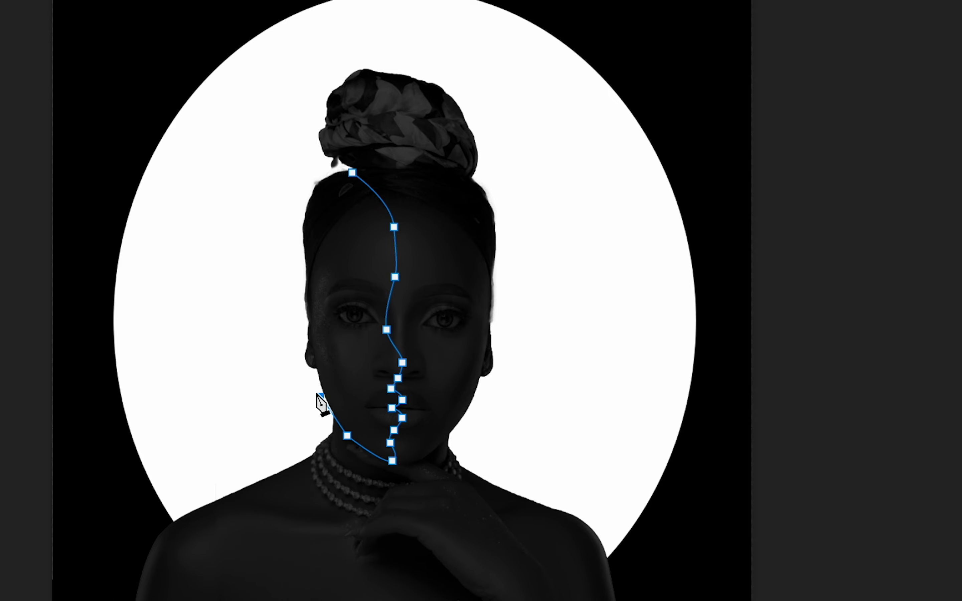
left_click_drag(320, 395, 291, 357)
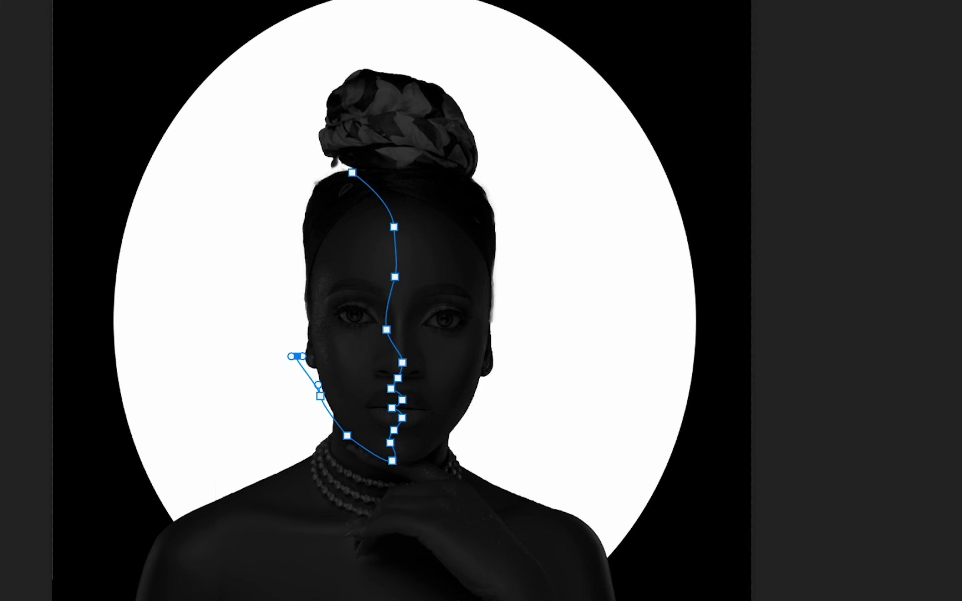
key("ctrl+z")
left_click(293, 362)
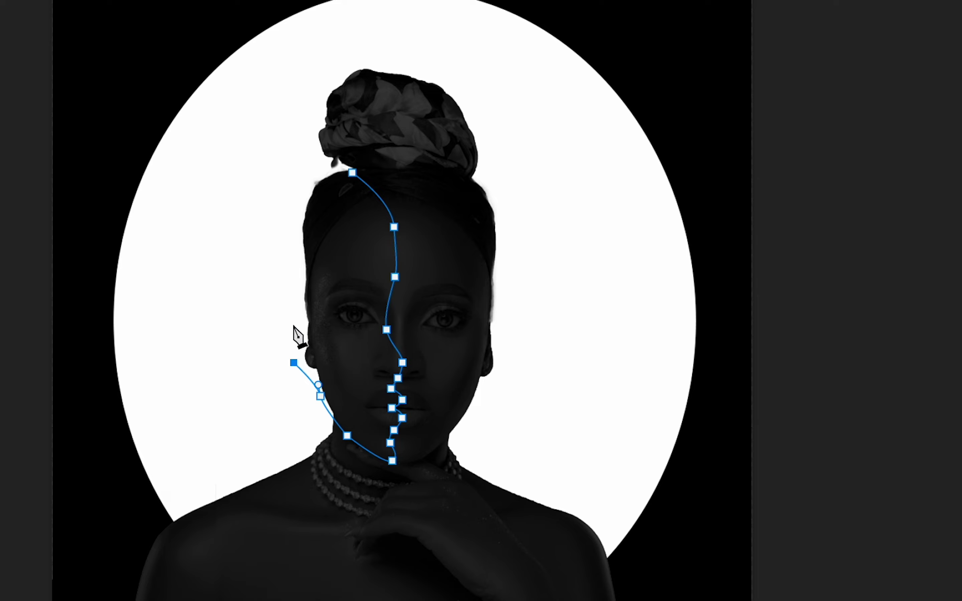
left_click(293, 299)
left_click(297, 187)
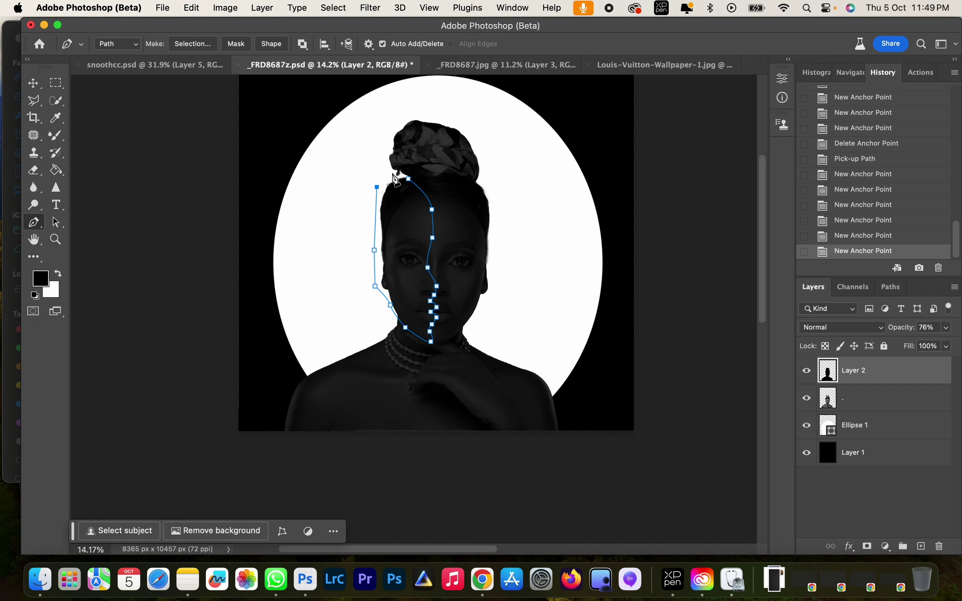
left_click(391, 172)
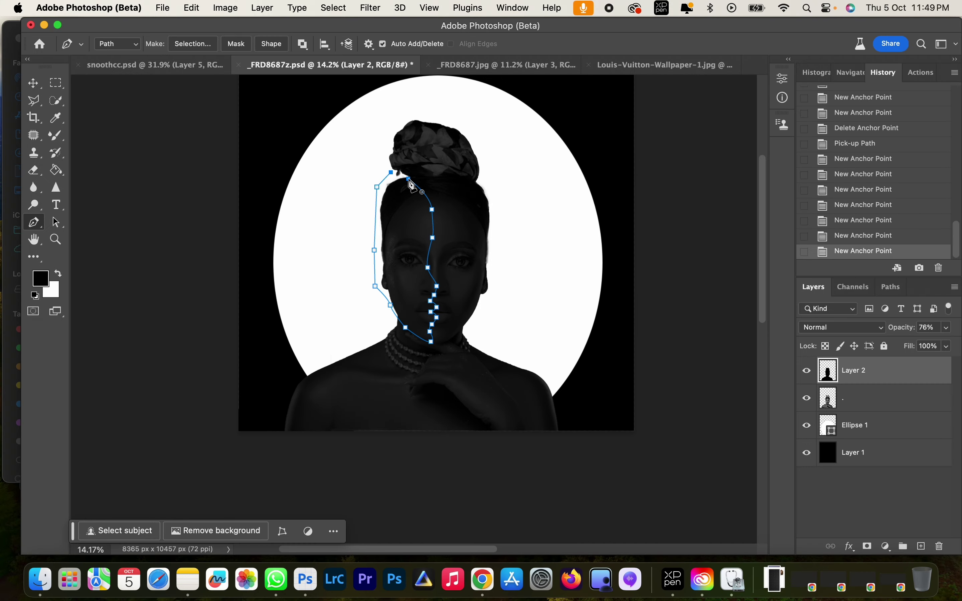
left_click(409, 182)
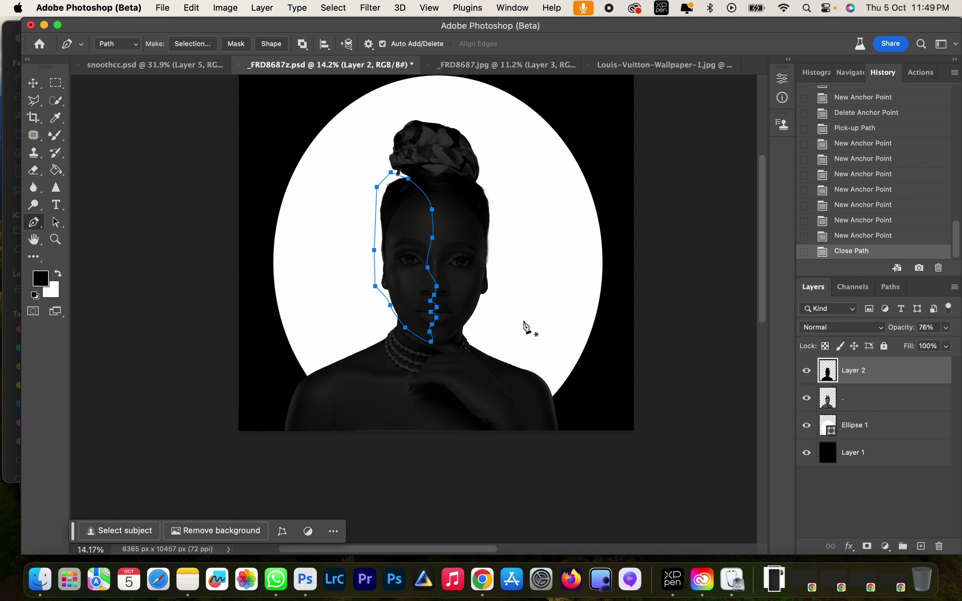
Turn the half-face path into a selection, delete it from Layer 2, deselect, and set opacity to 100%
right_click(430, 274)
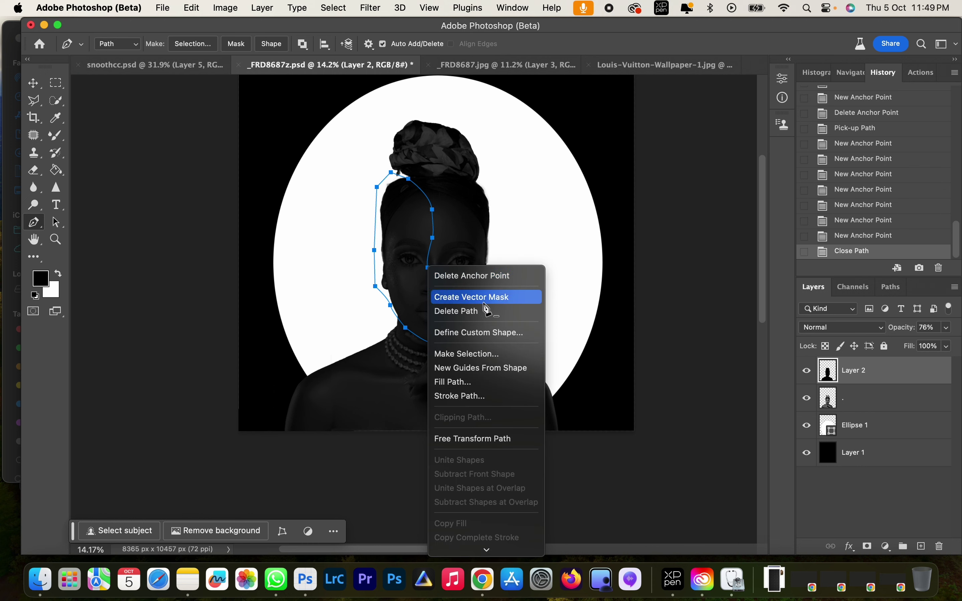
left_click(476, 358)
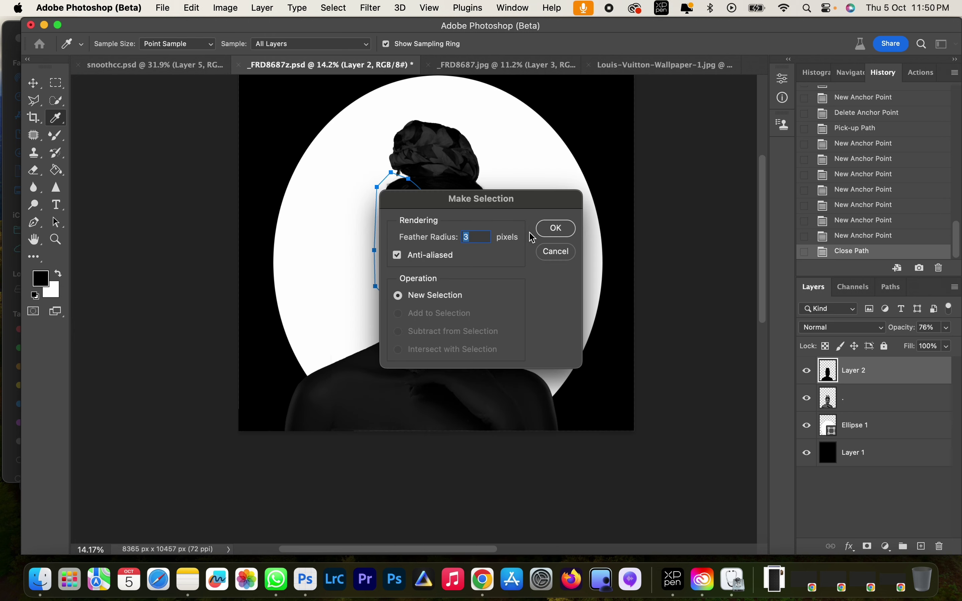
left_click(555, 231)
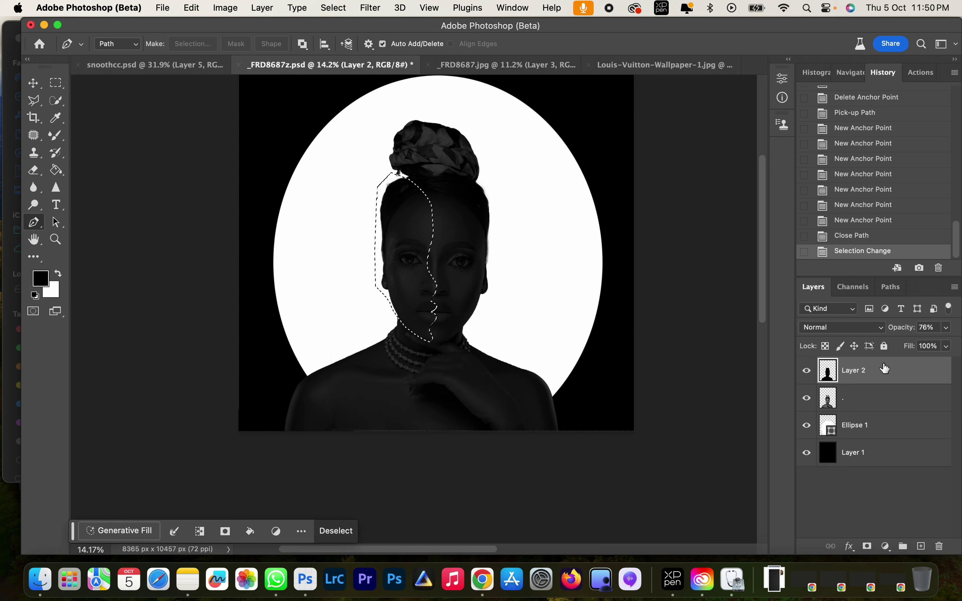
key("Delete")
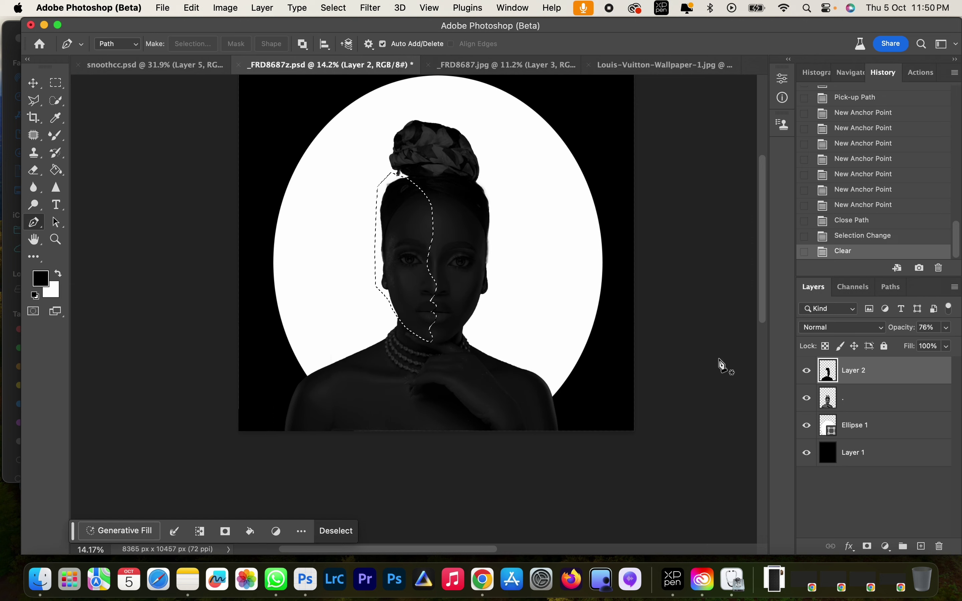
key("m")
key("ctrl+d")
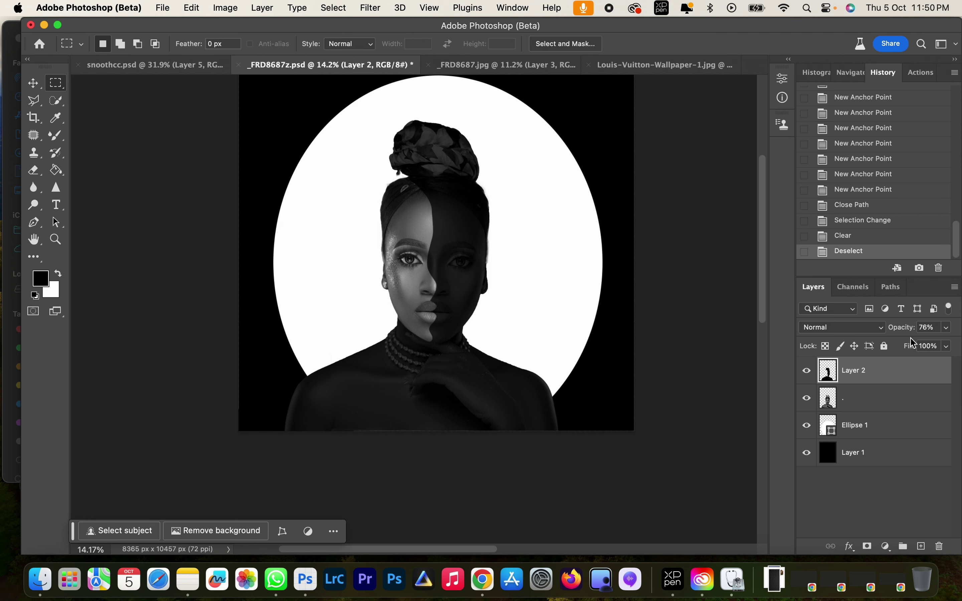
left_click(949, 328)
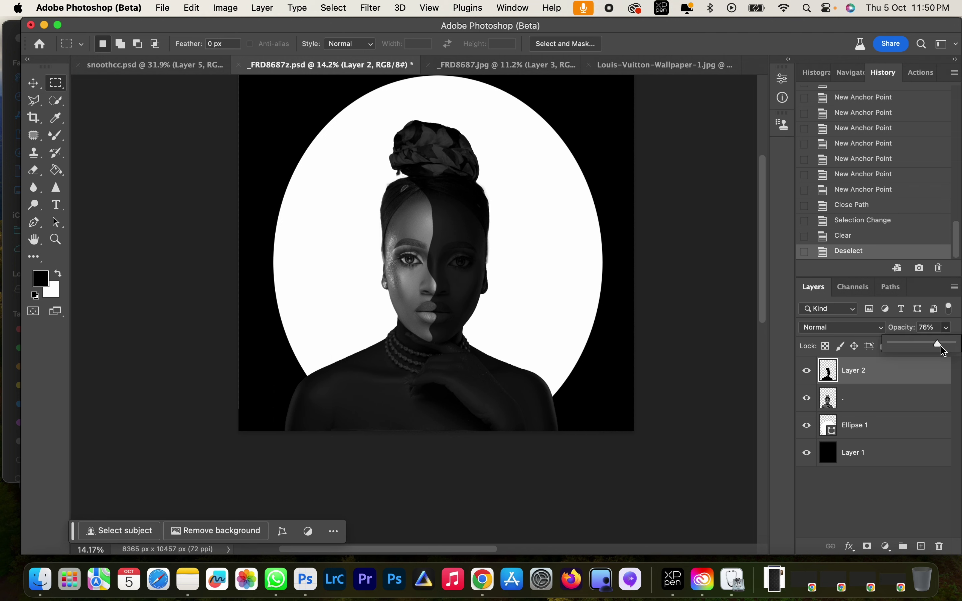
left_click_drag(941, 345, 959, 347)
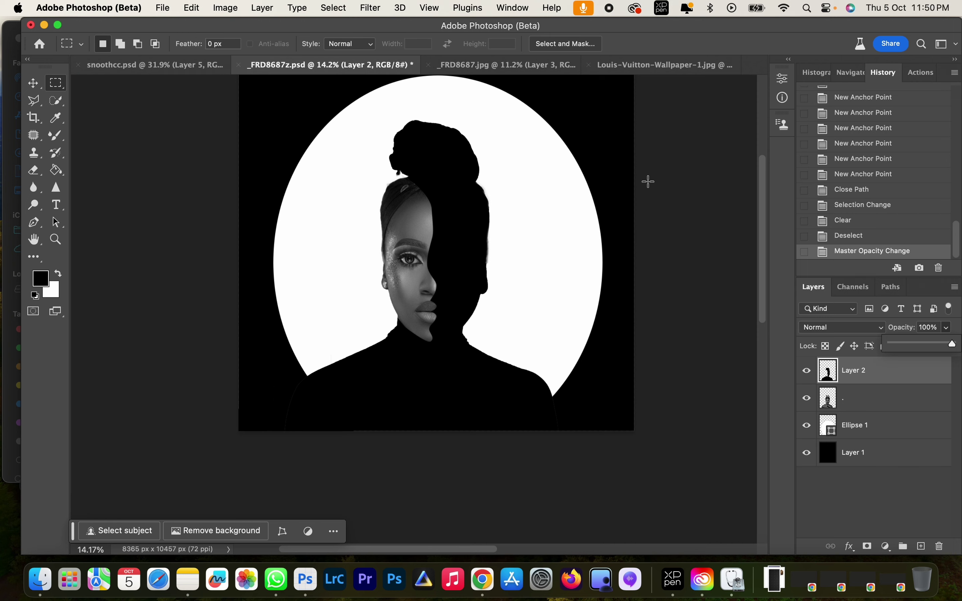
Scroll the Google Images results and preview the dark Louis Vuitton monogram wallpaper
scroll(658, 187, "down", 3)
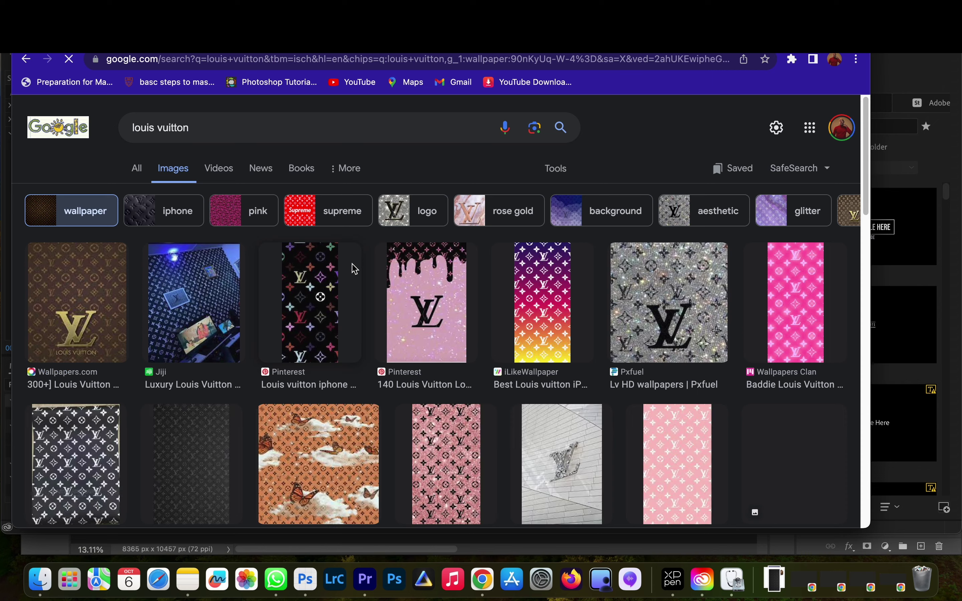
scroll(354, 269, "down", 5)
scroll(238, 230, "up", 5)
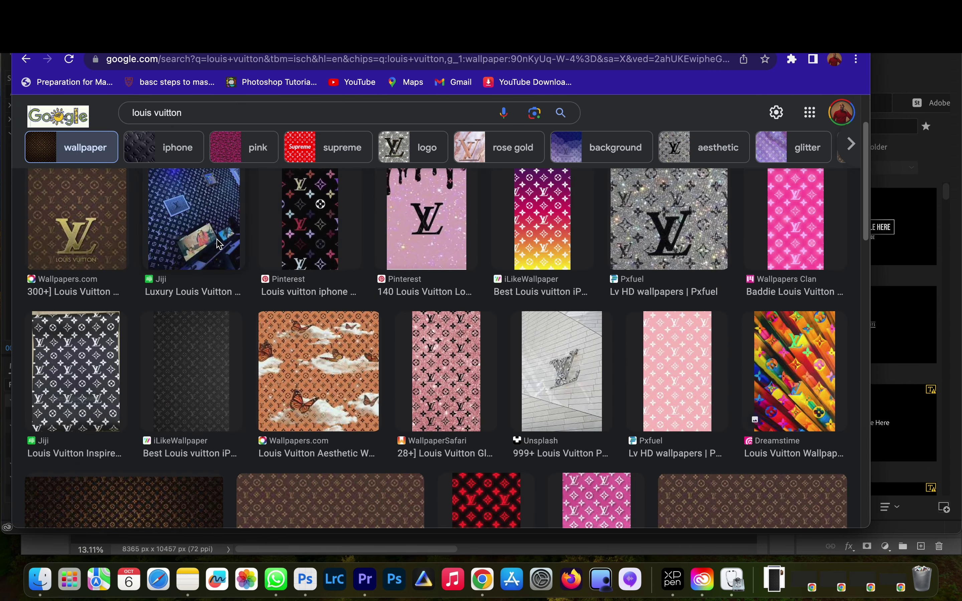
left_click(193, 351)
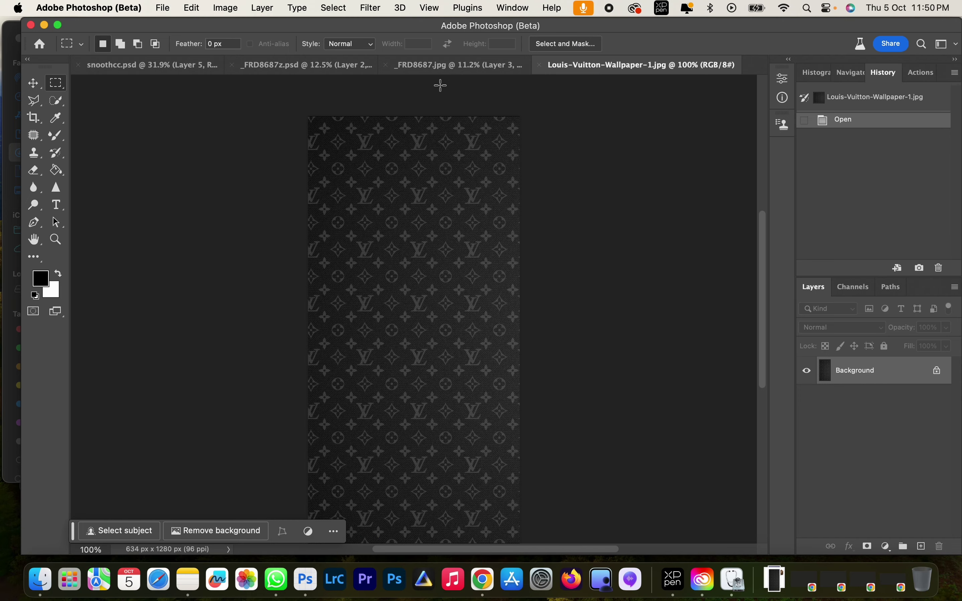
Move the Louis Vuitton wallpaper into _FRD8687z.psd as a new layer
key("v")
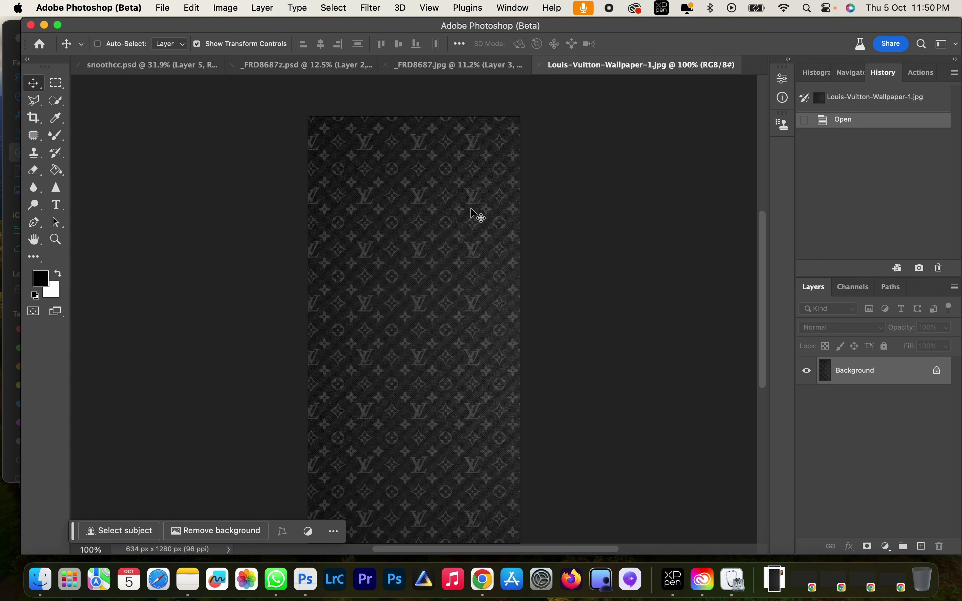
left_click_drag(477, 215, 429, 280)
scroll(429, 286, "up", 3)
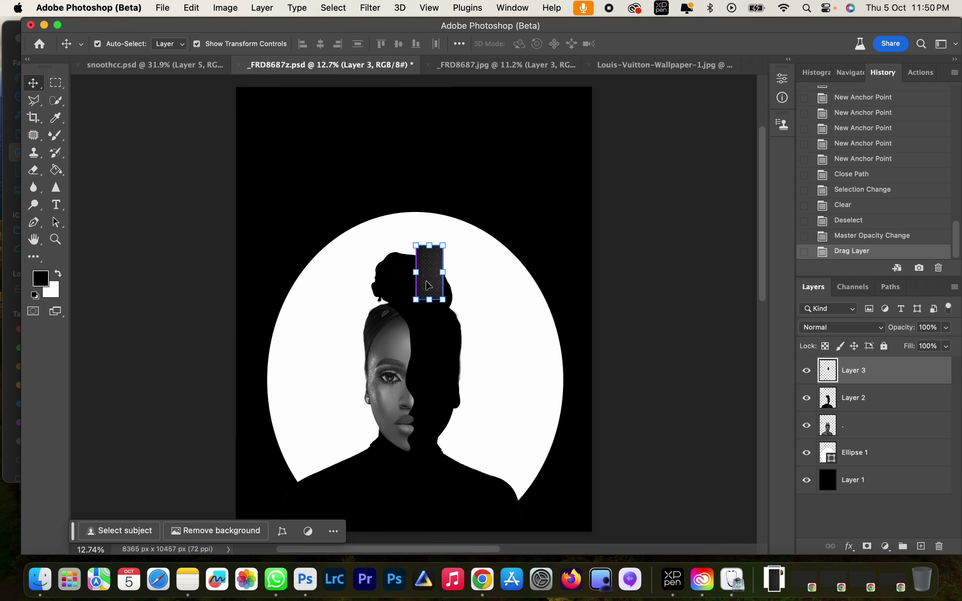
scroll(429, 283, "down", 3)
Free-transform the pattern layer, enlarging it to cover the whole canvas
key("super+t")
left_click_drag(428, 278, 535, 155)
left_click_drag(415, 304, 323, 483)
left_click(700, 44)
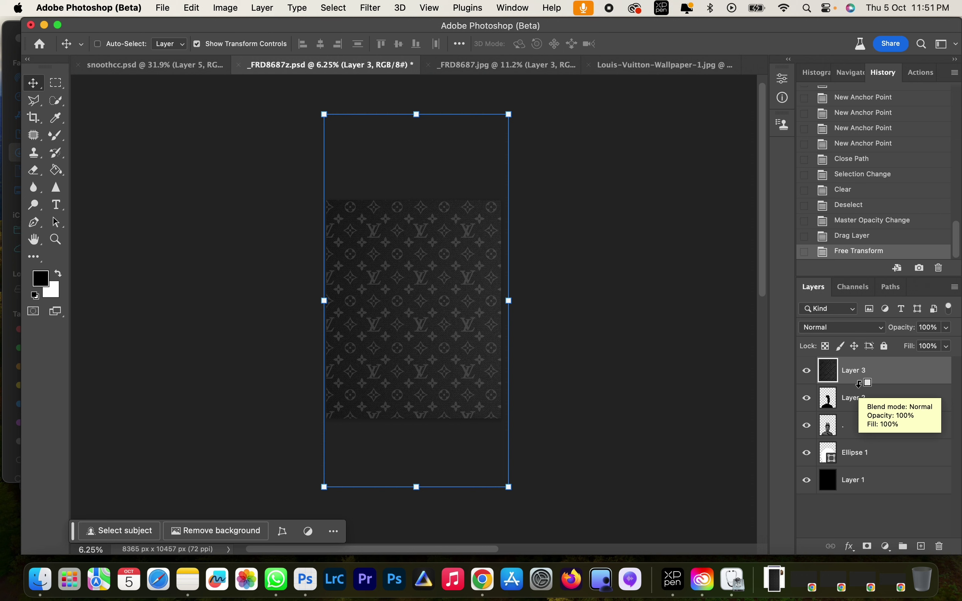
Clip the monogram Layer 3 to the black silhouette on Layer 2
left_click(858, 384, "alt")
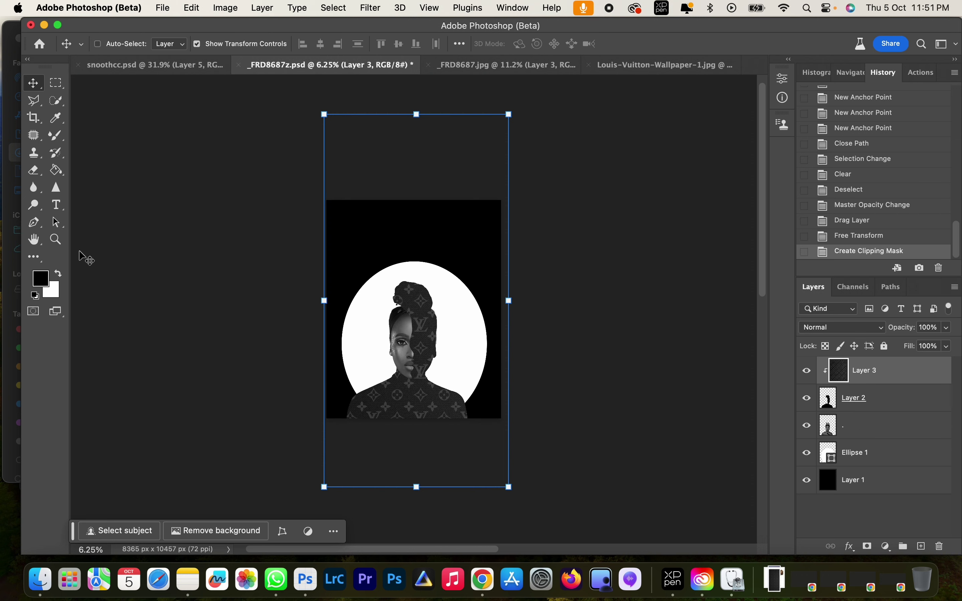
key("z")
left_click_drag(394, 367, 442, 358)
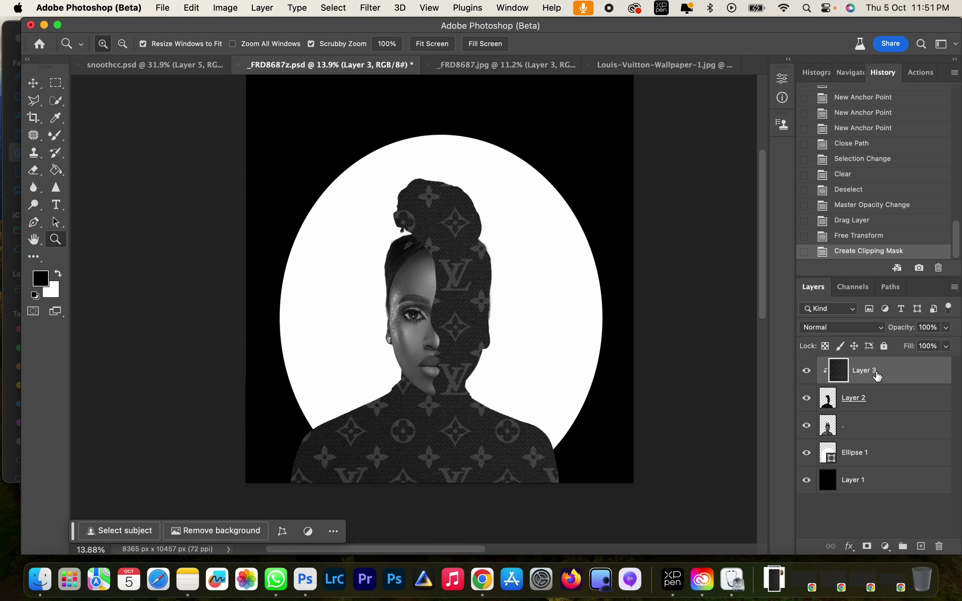
Duplicate the pattern, move the copy above Layer 1 and clip it to the background
key("super+j")
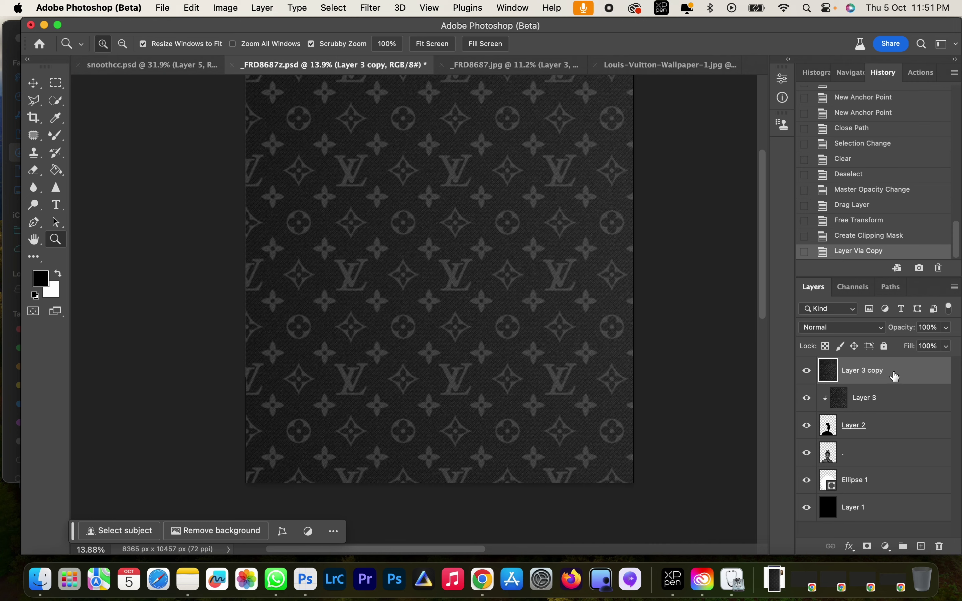
left_click_drag(886, 372, 863, 482)
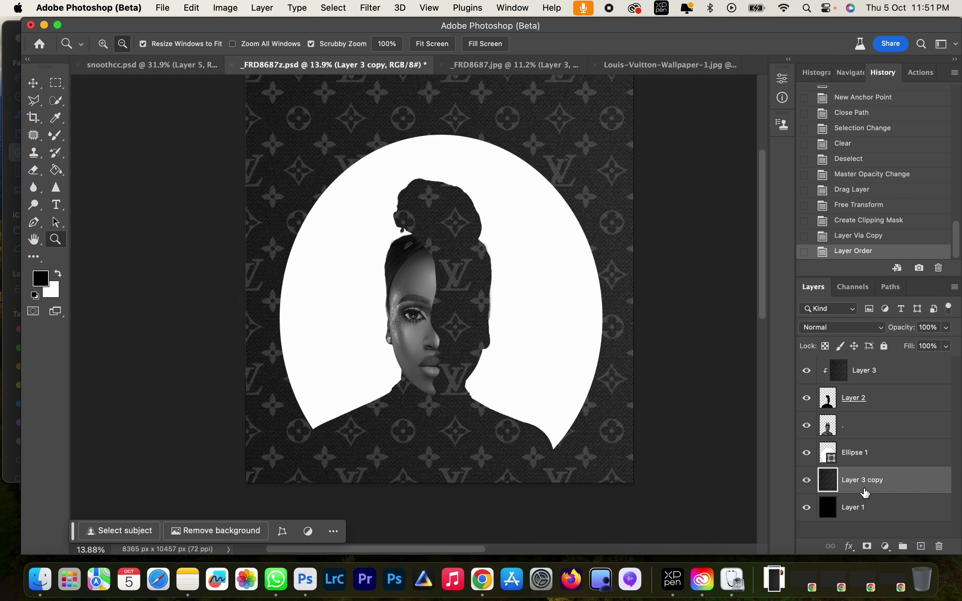
key("super+alt+g")
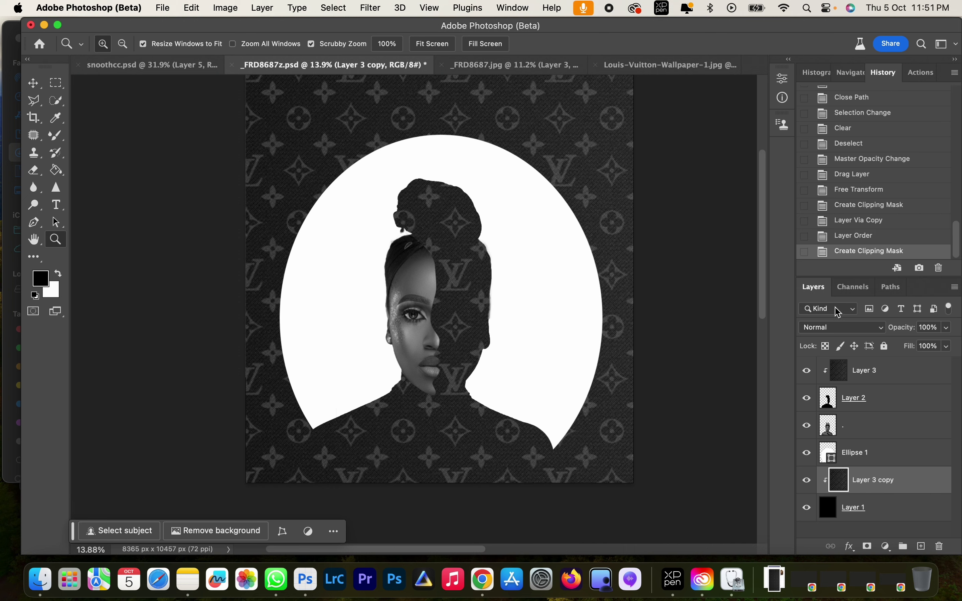
left_click_drag(492, 262, 628, 278)
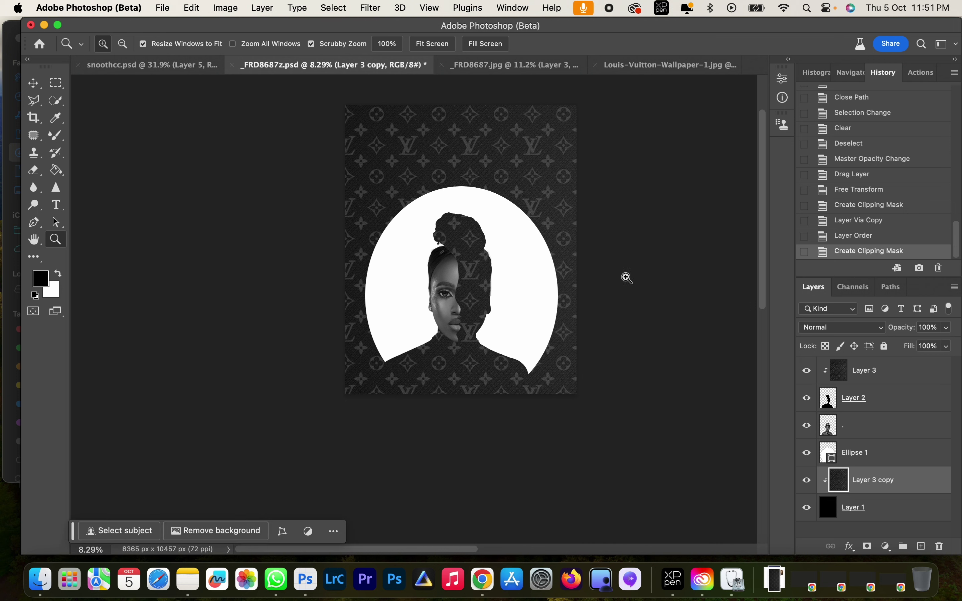
left_click(866, 381)
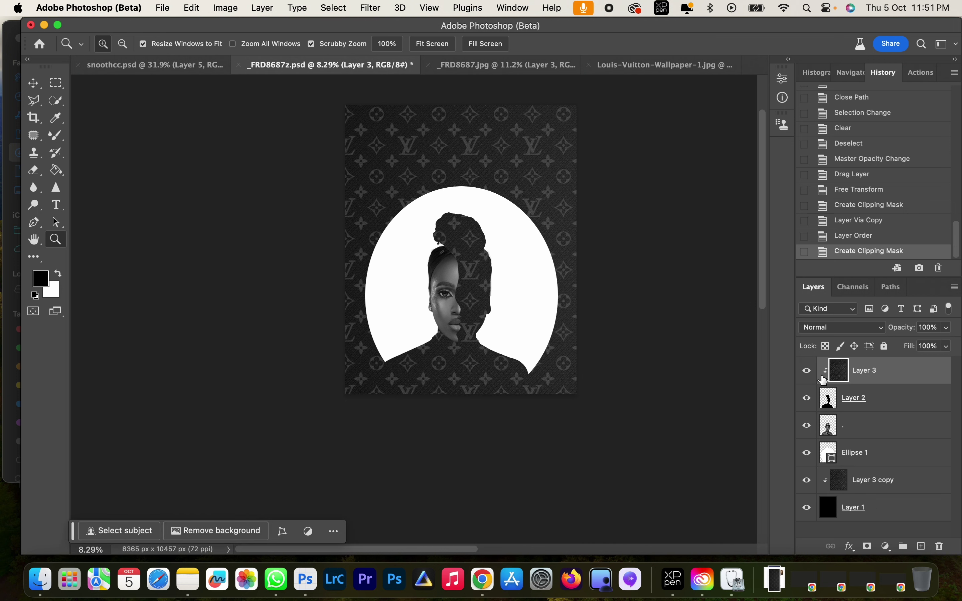
Darken the silhouette's monogram pattern on Layer 3 with a downward Curves adjustment
left_click(234, 10)
mouse_move(251, 50)
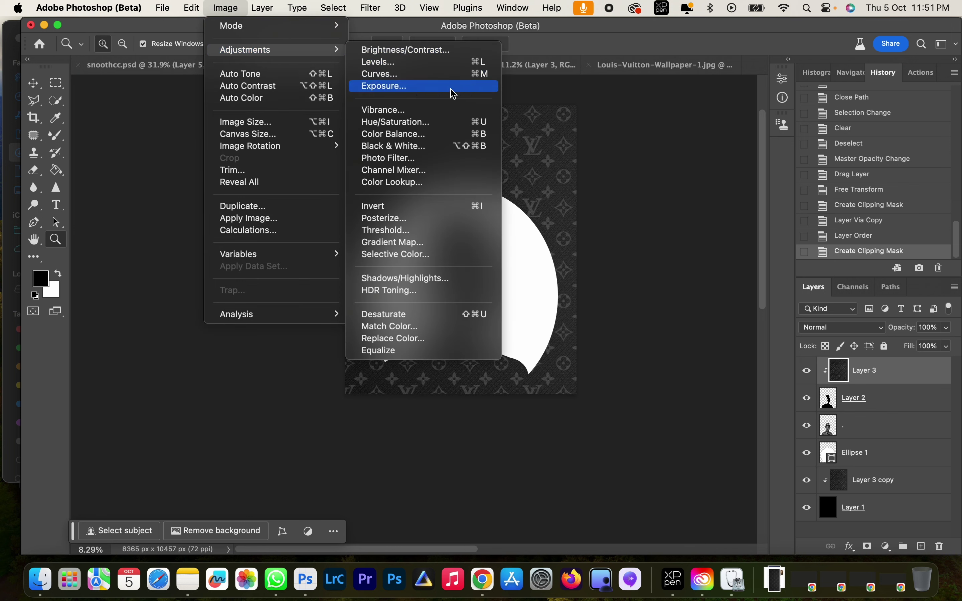
left_click(579, 157)
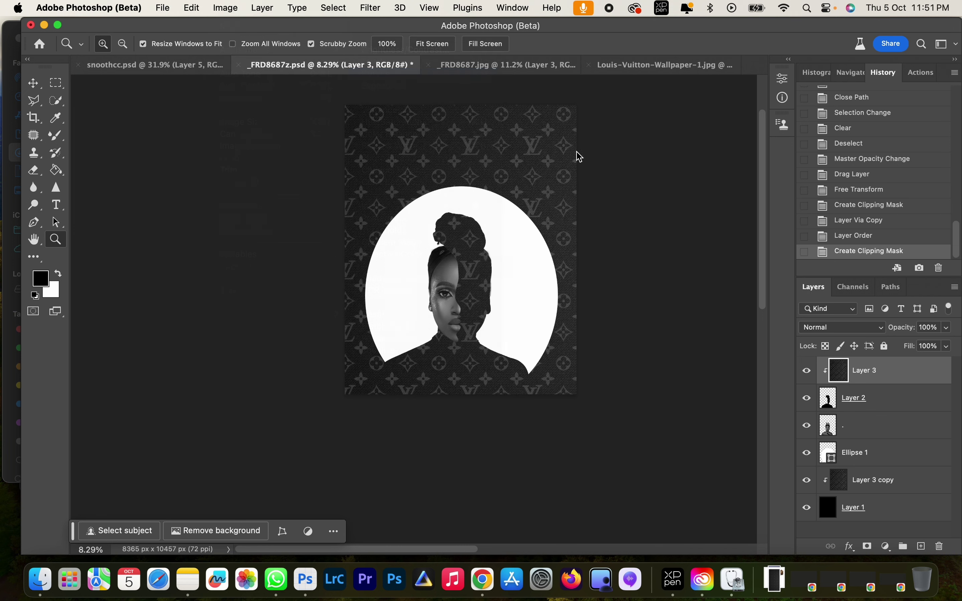
key("super+m")
left_click_drag(628, 259, 644, 290)
left_click(881, 142)
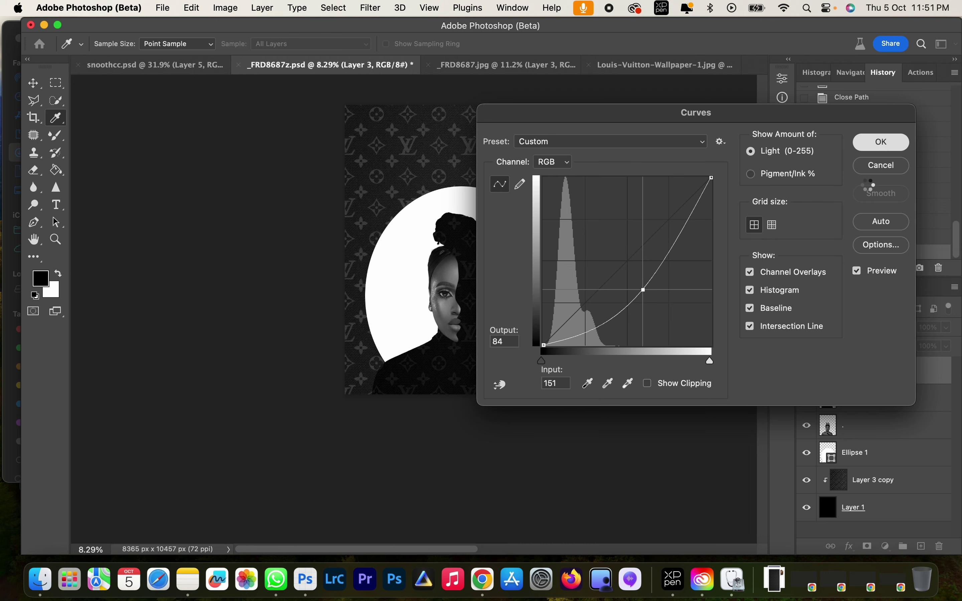
Darken the background pattern on Layer 3 copy with Curves, then zoom in on the portrait
left_click(915, 480)
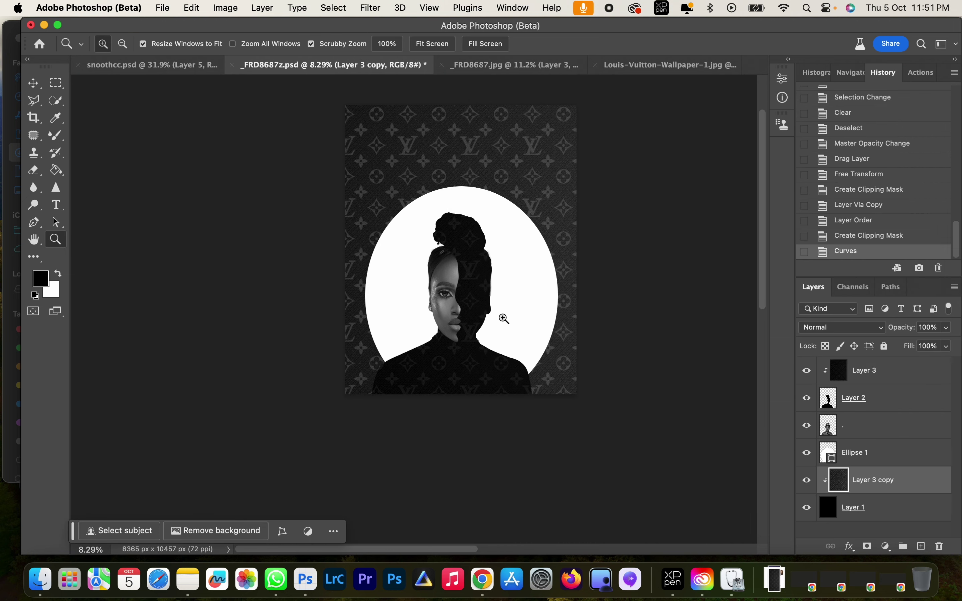
left_click(212, 9)
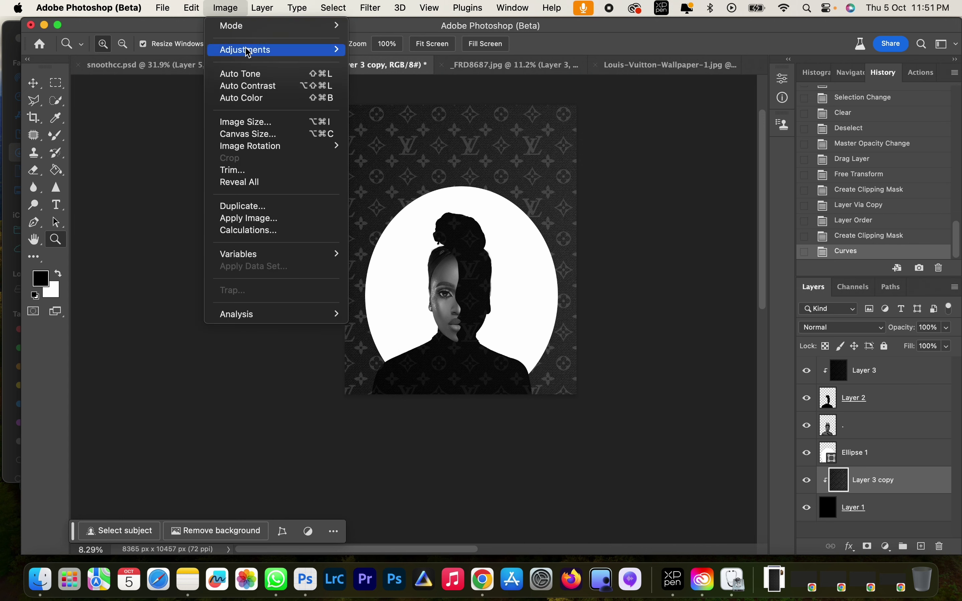
mouse_move(259, 49)
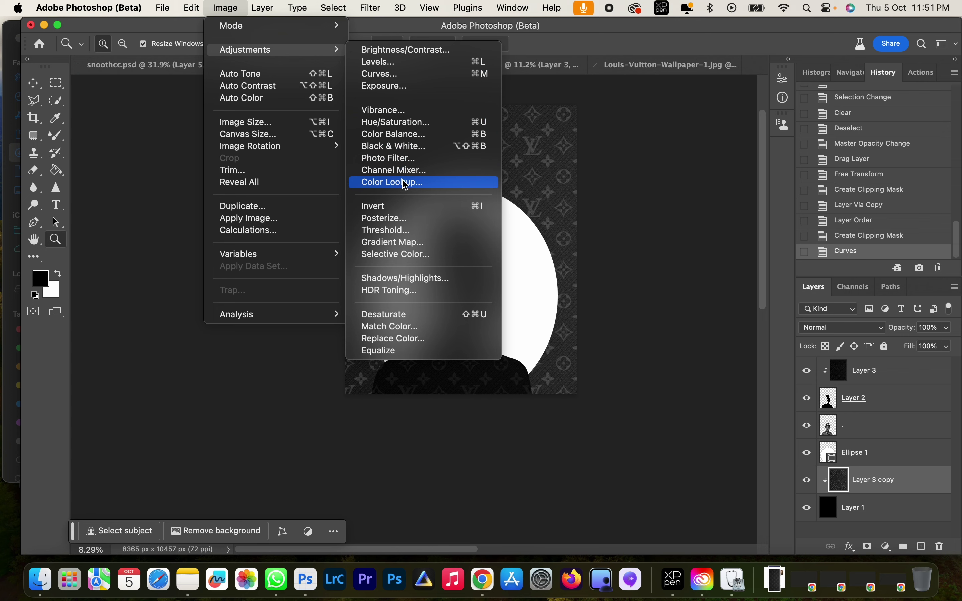
left_click(400, 74)
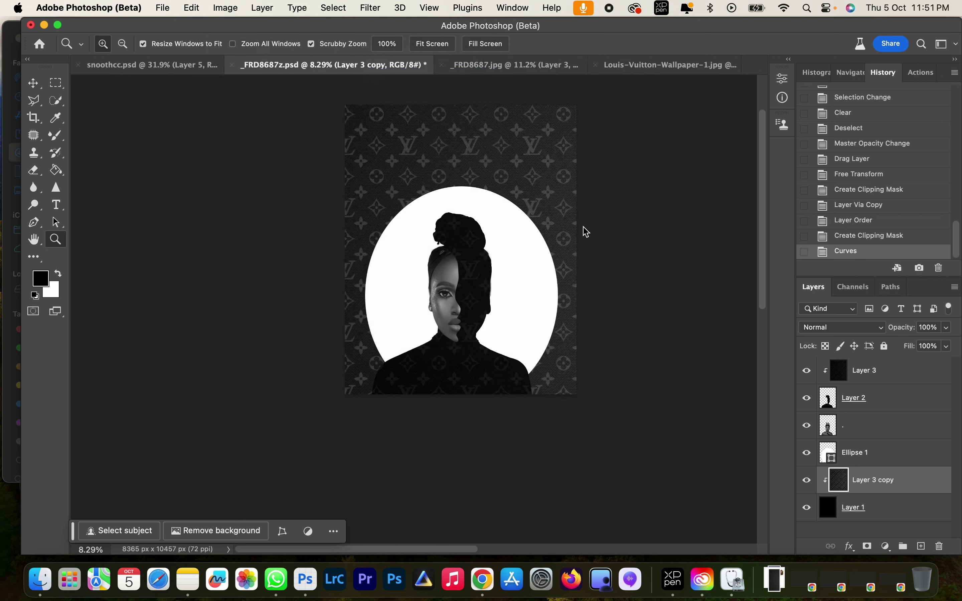
left_click_drag(625, 260, 657, 288)
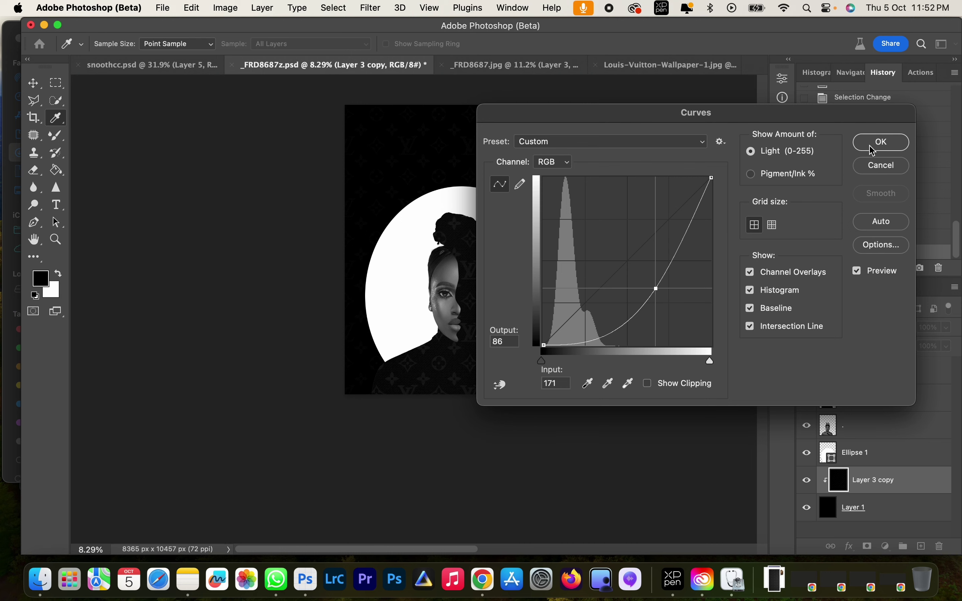
key("Return")
key("z")
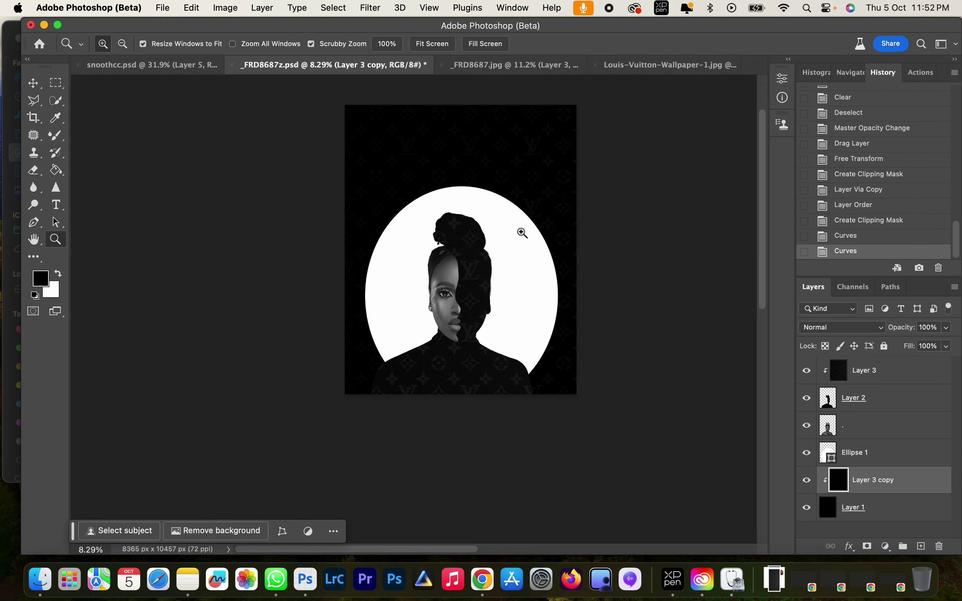
left_click_drag(528, 230, 487, 243)
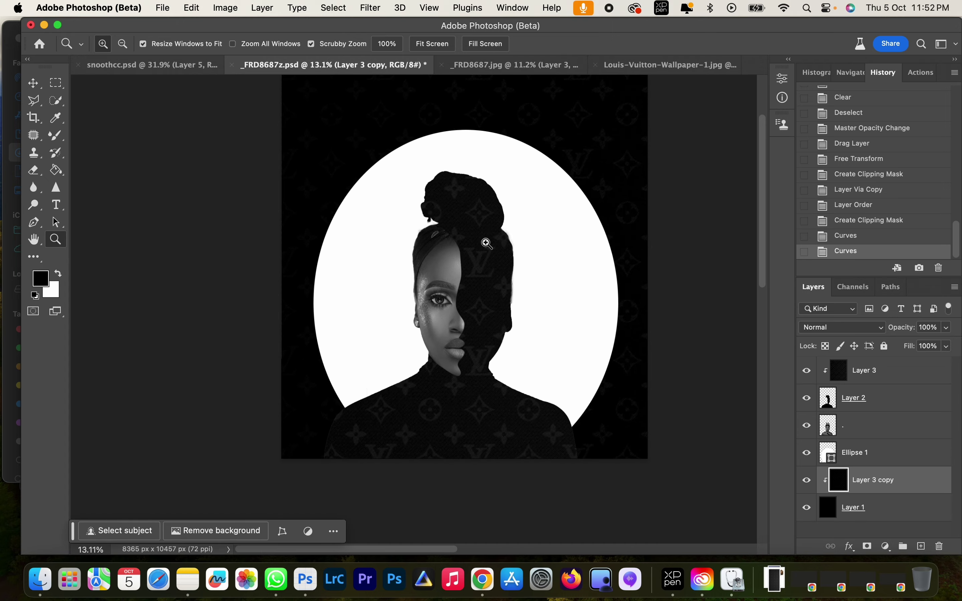